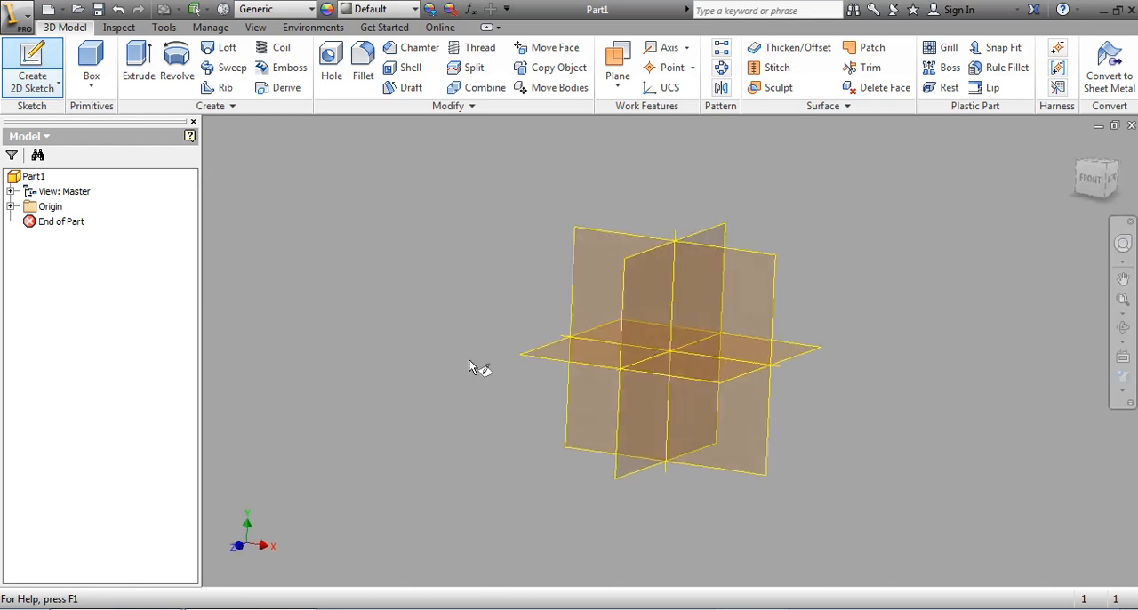
Step: Start a 2D sketch on the horizontal XZ plane and draw a two-point center rectangle from the origin, about 0.875 in wide
click(546, 349)
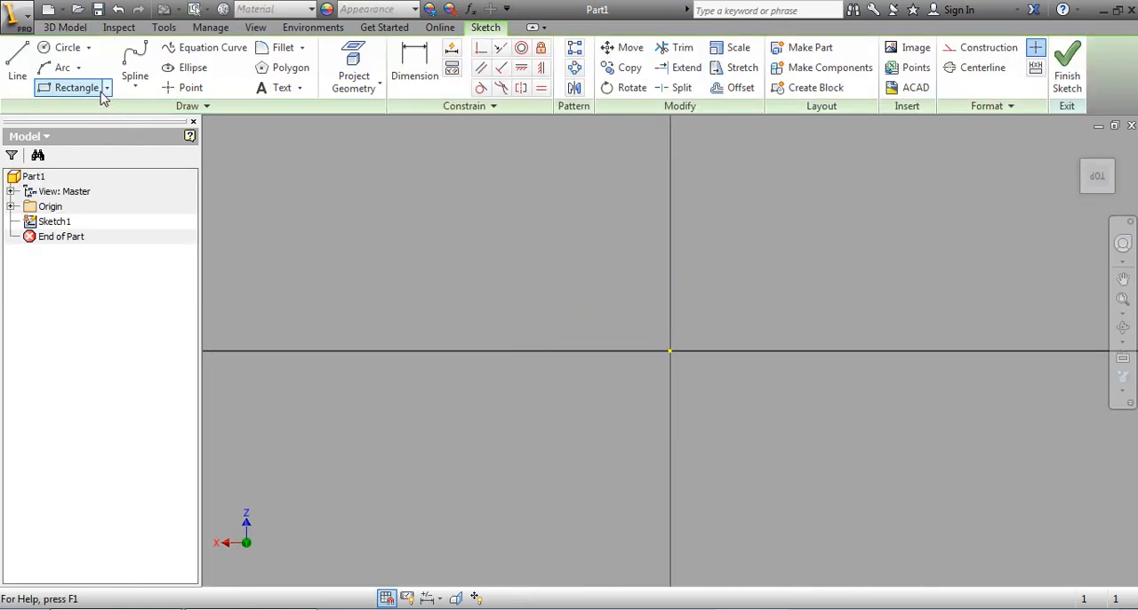
click(107, 88)
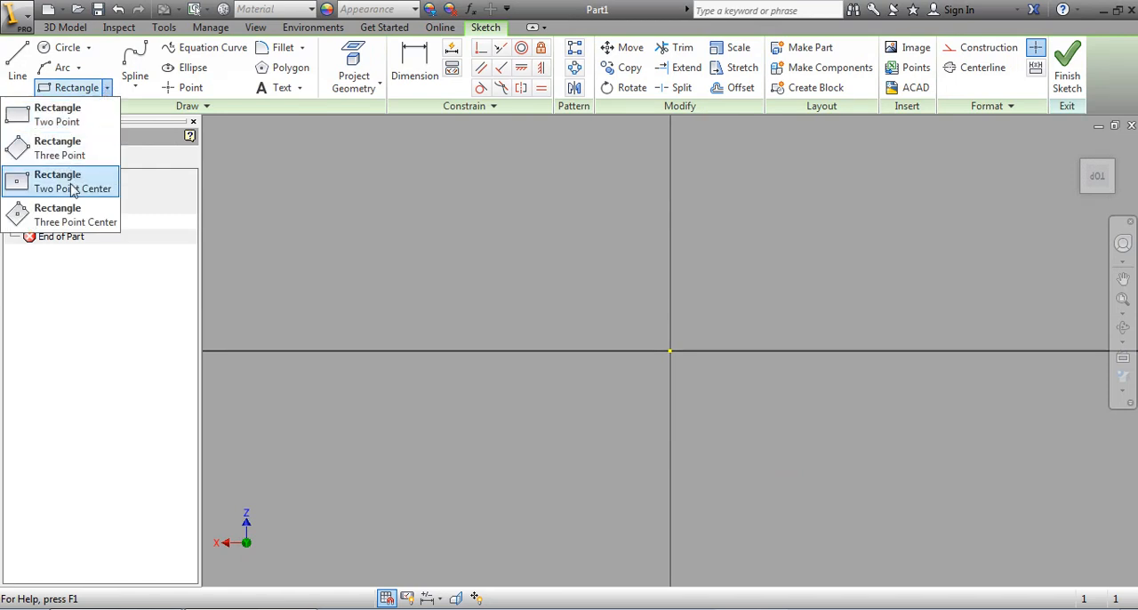
click(45, 188)
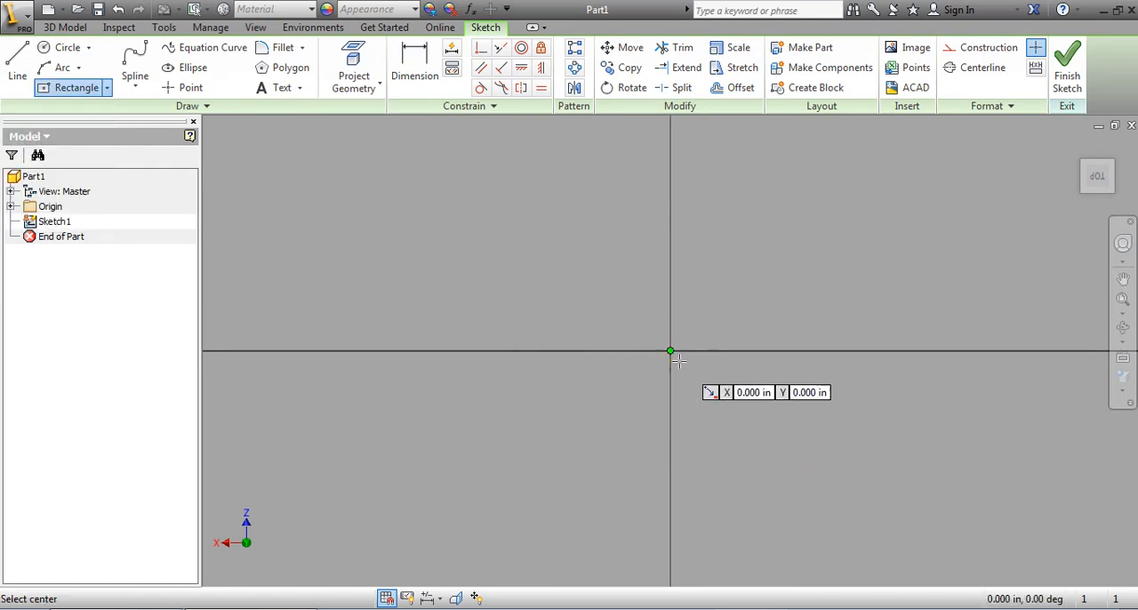
click(670, 352)
click(821, 286)
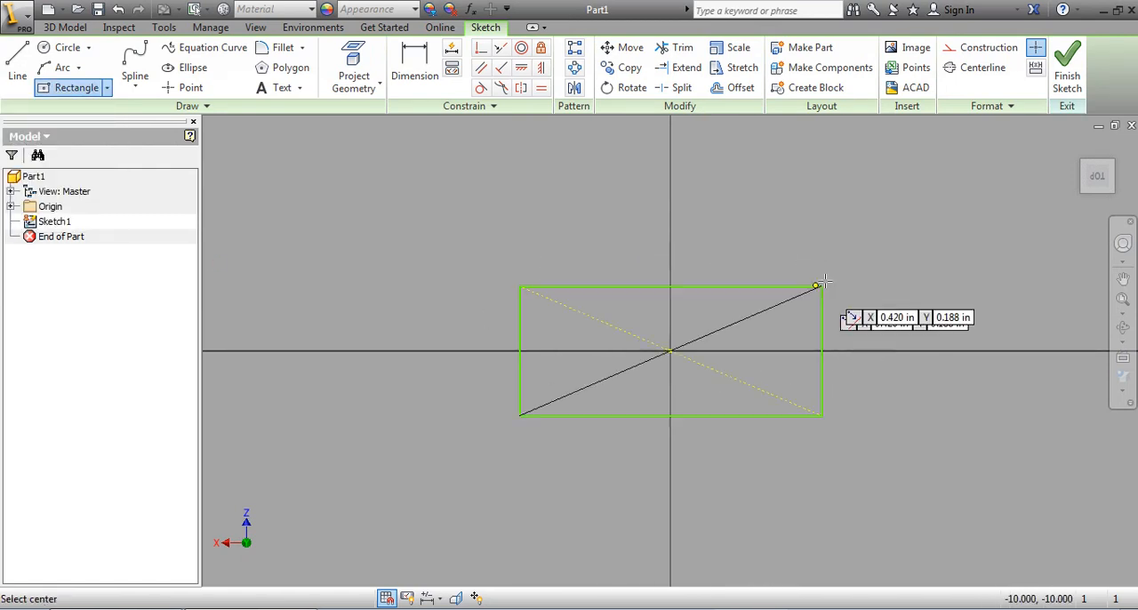
Step: Dimension the rectangle's long horizontal side and set it to 12 in
click(426, 69)
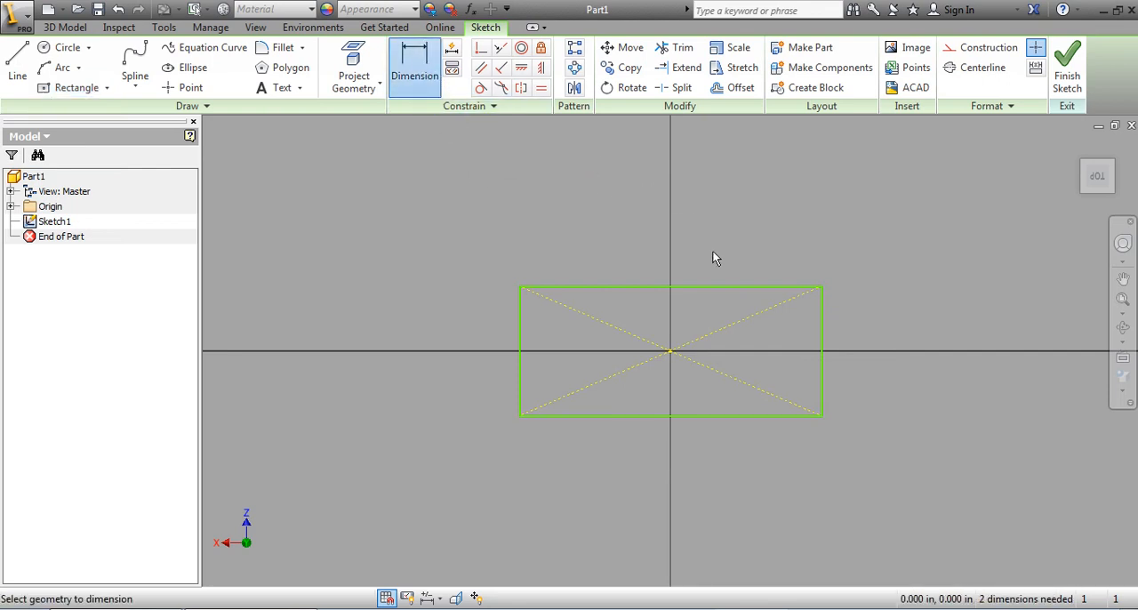
click(718, 288)
click(702, 237)
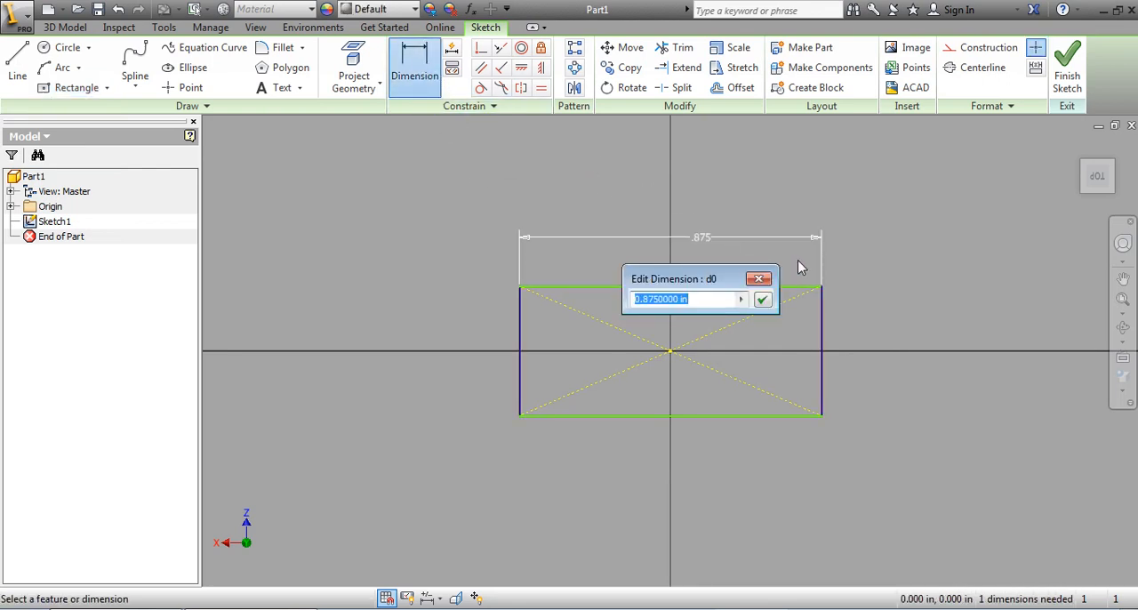
text(12)
key(Return)
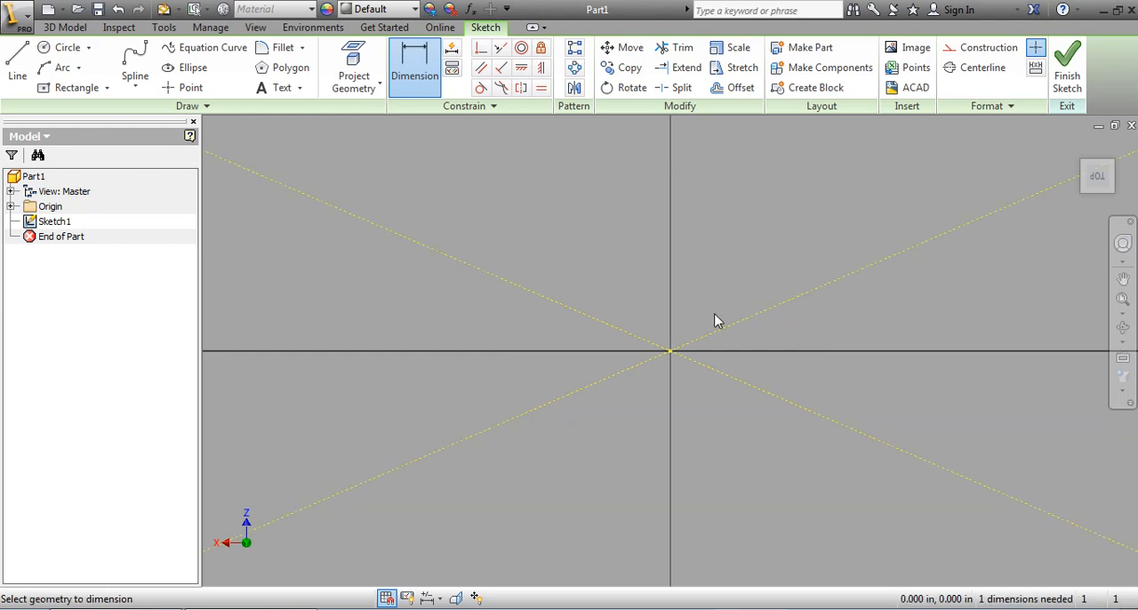
scroll(672, 334, down, 2)
scroll(667, 337, up, 10)
scroll(590, 360, down, 3)
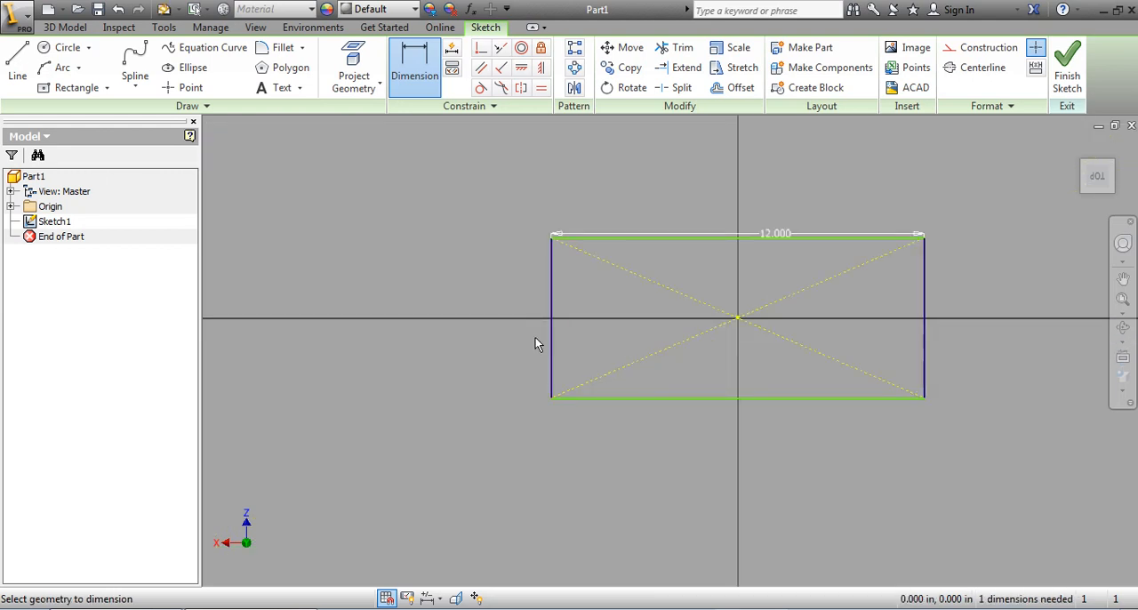
Step: Dimension the rectangle's short vertical side at 3 in and finish the sketch
click(552, 336)
click(503, 334)
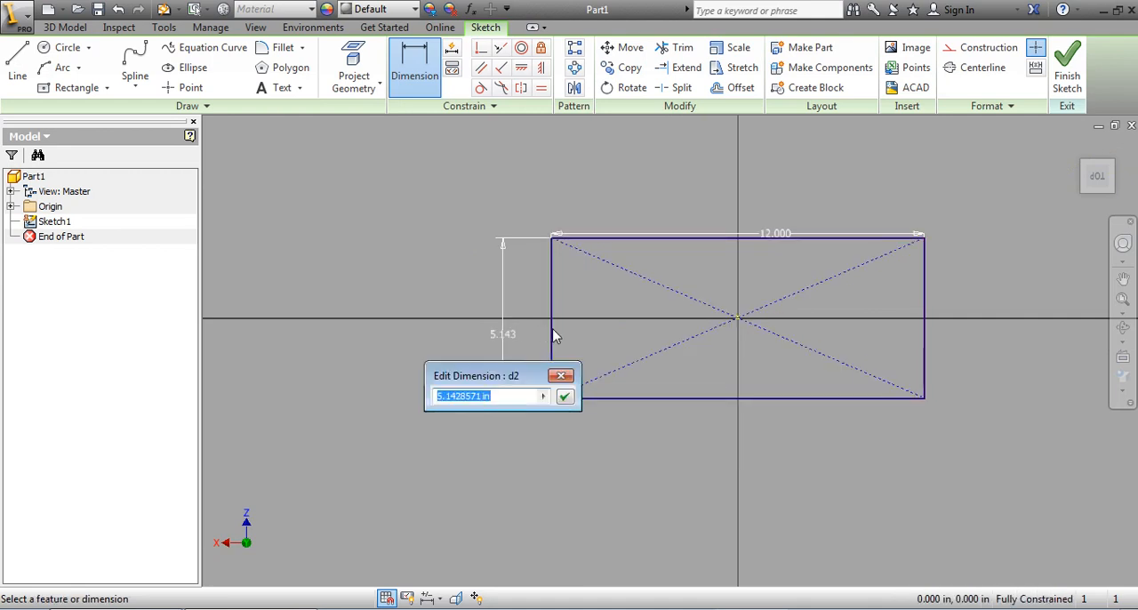
text(3)
key(Return)
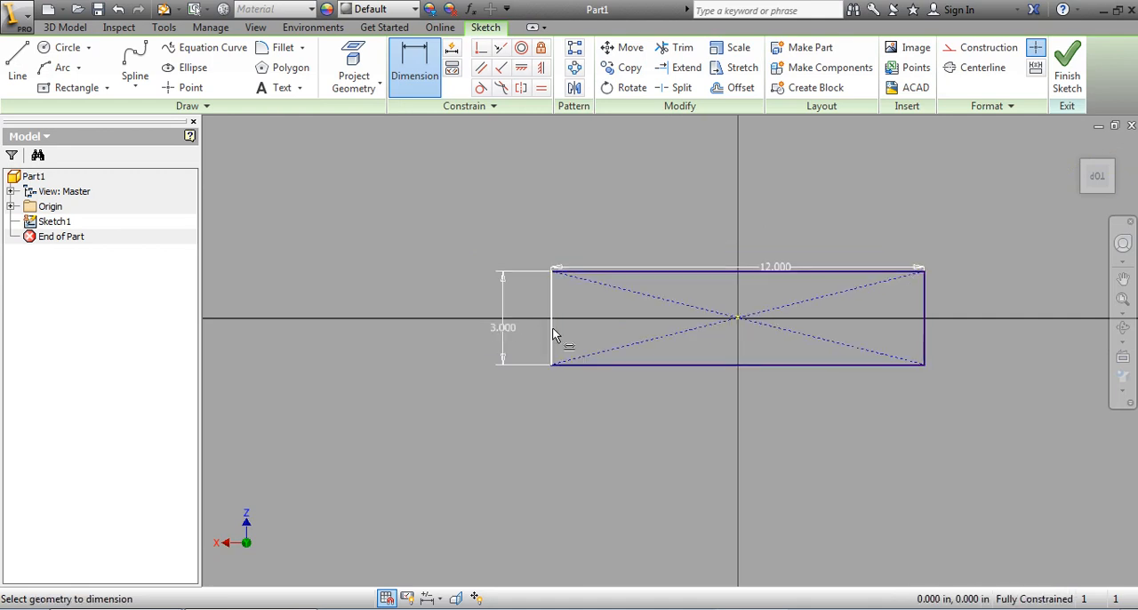
click(1067, 76)
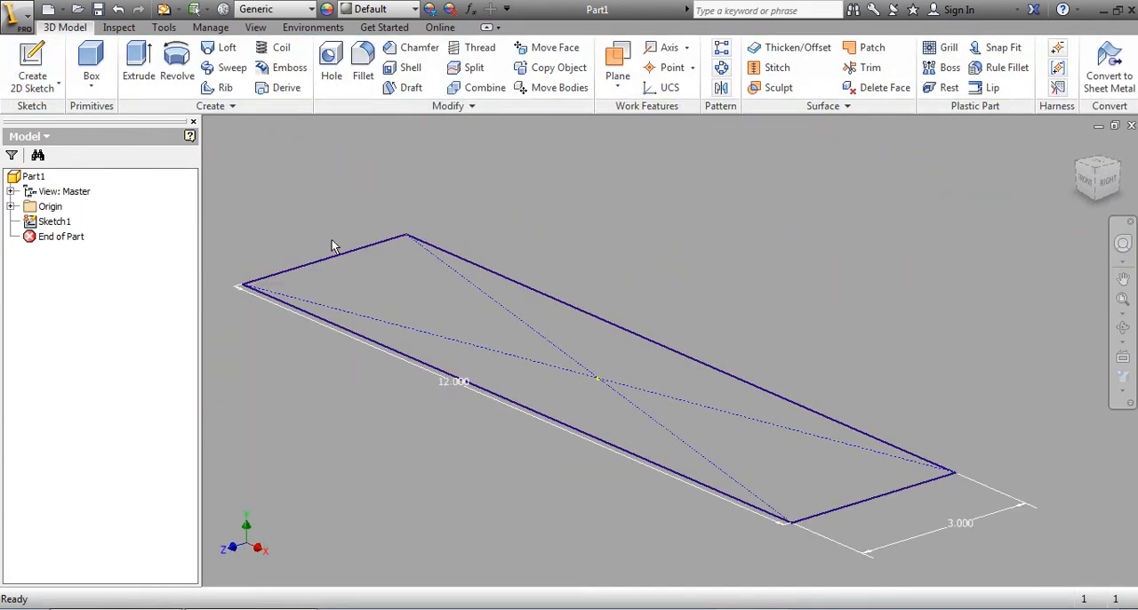
Step: Extrude the rectangle upward by a distance of 3/4 in as a solid
middle_drag(331, 241, 376, 232)
click(140, 62)
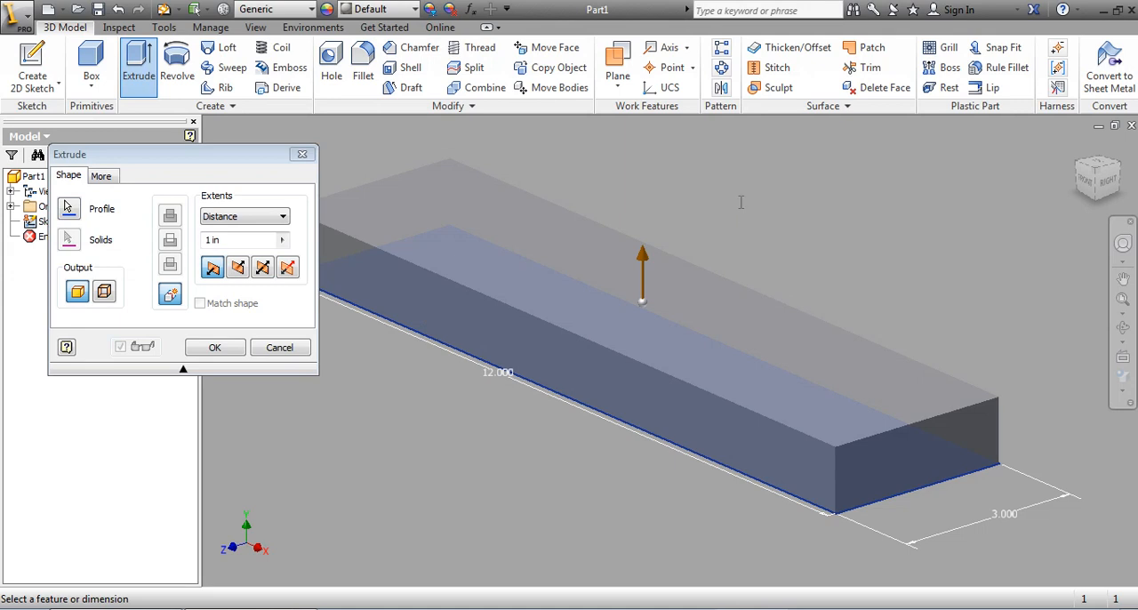
text(.75)
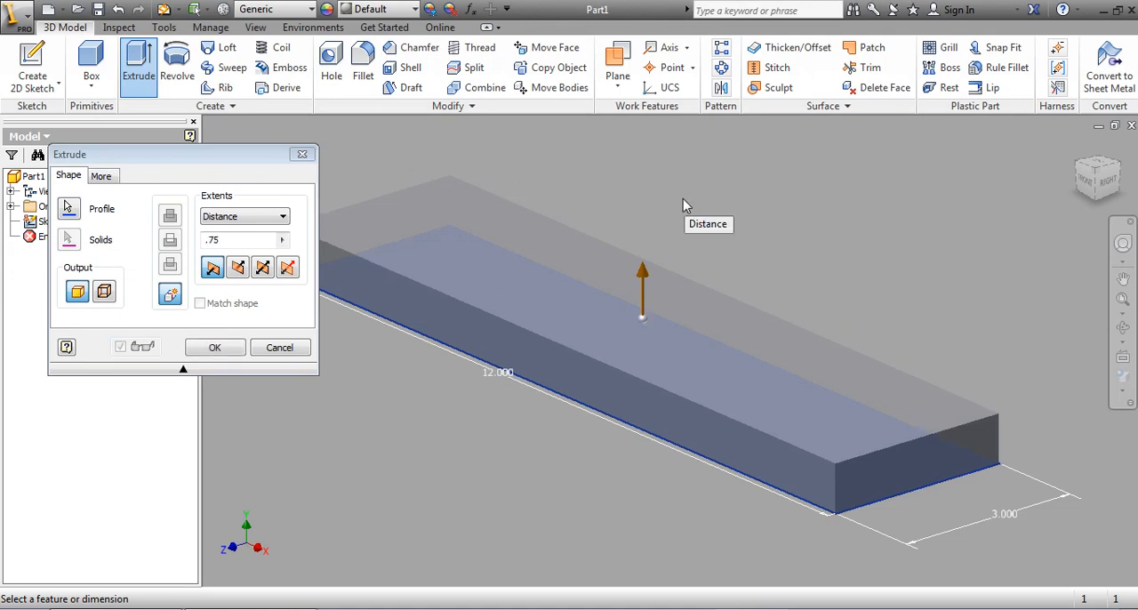
key(BackSpace)
key(BackSpace)
key(BackSpace)
text(3)
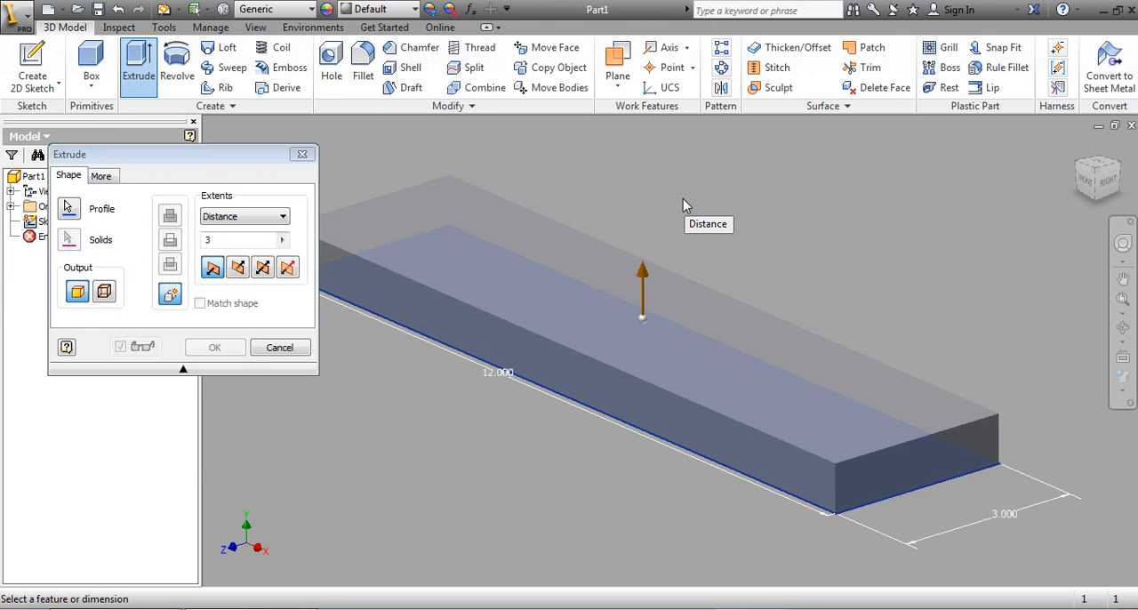
text(/4)
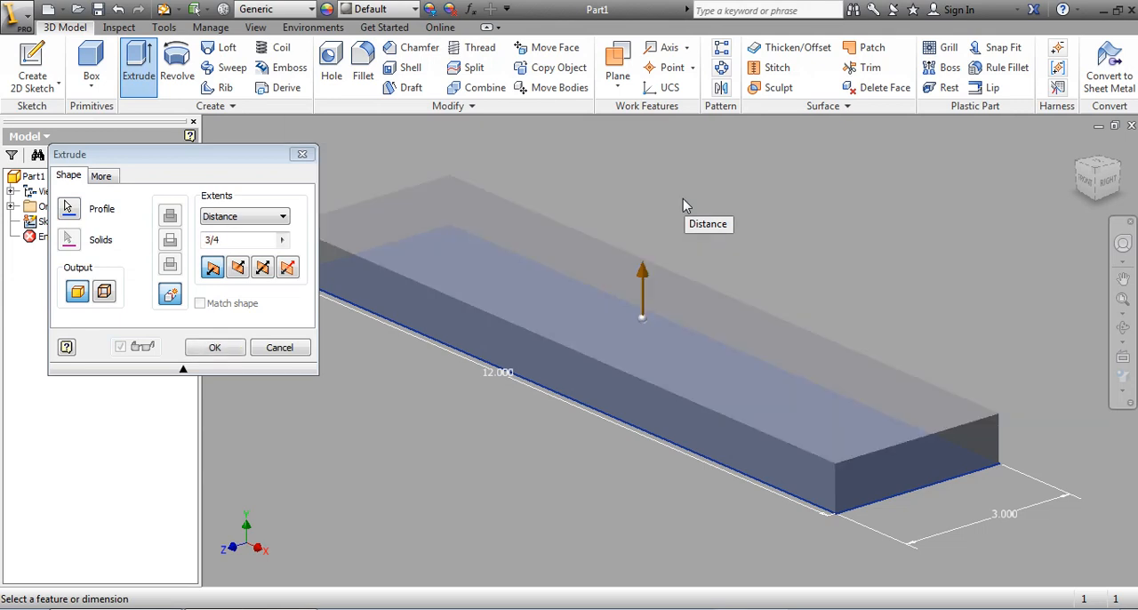
key(Return)
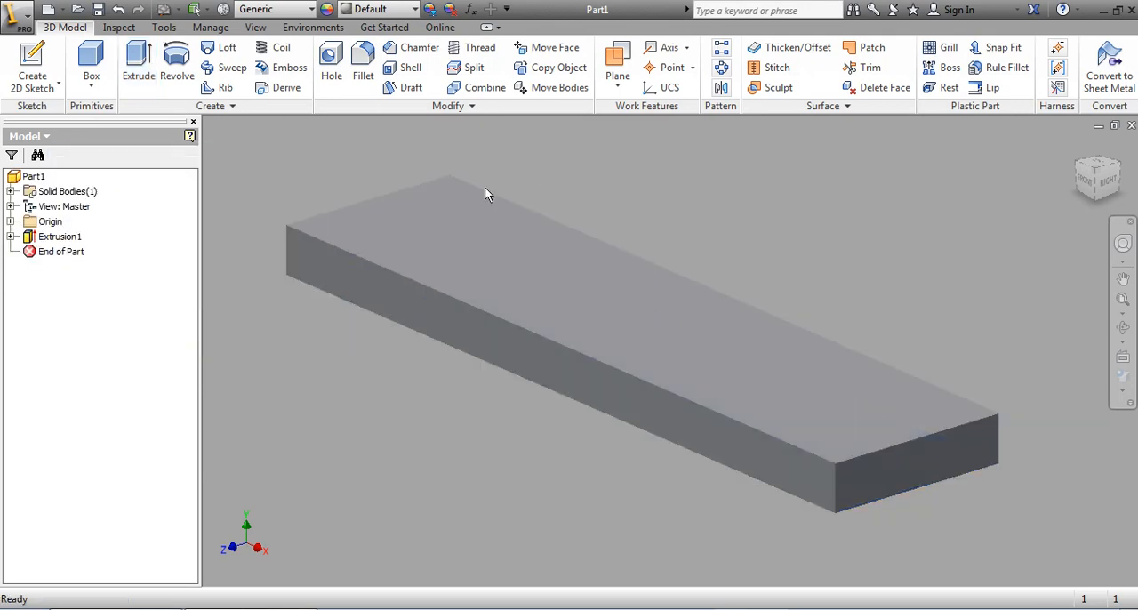
Step: Assign the Wood (Birch) material to the whole board part
click(34, 177)
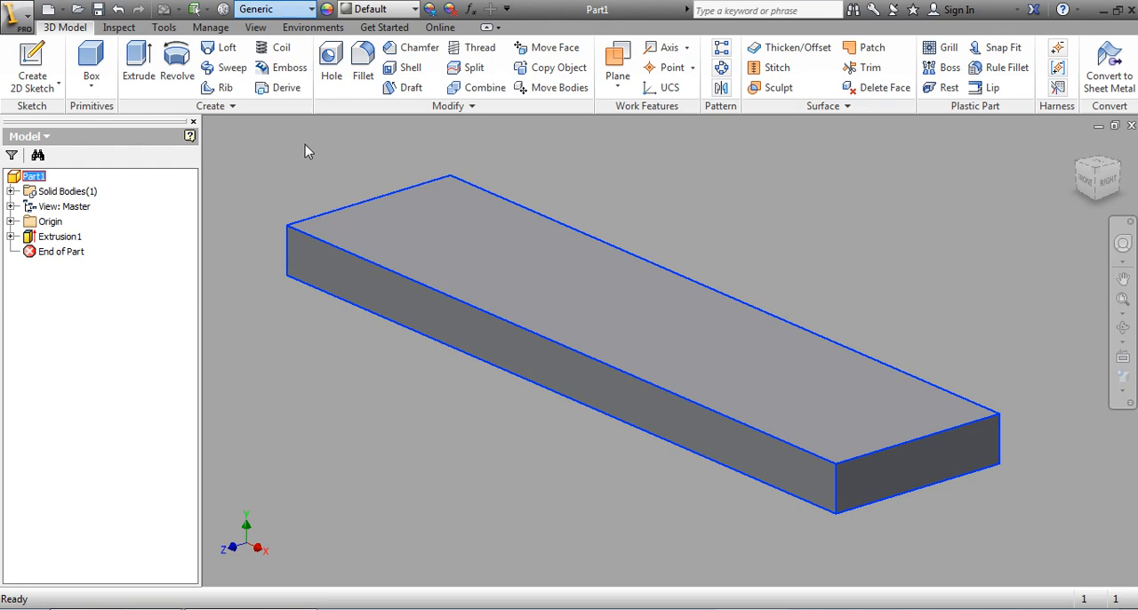
click(189, 311)
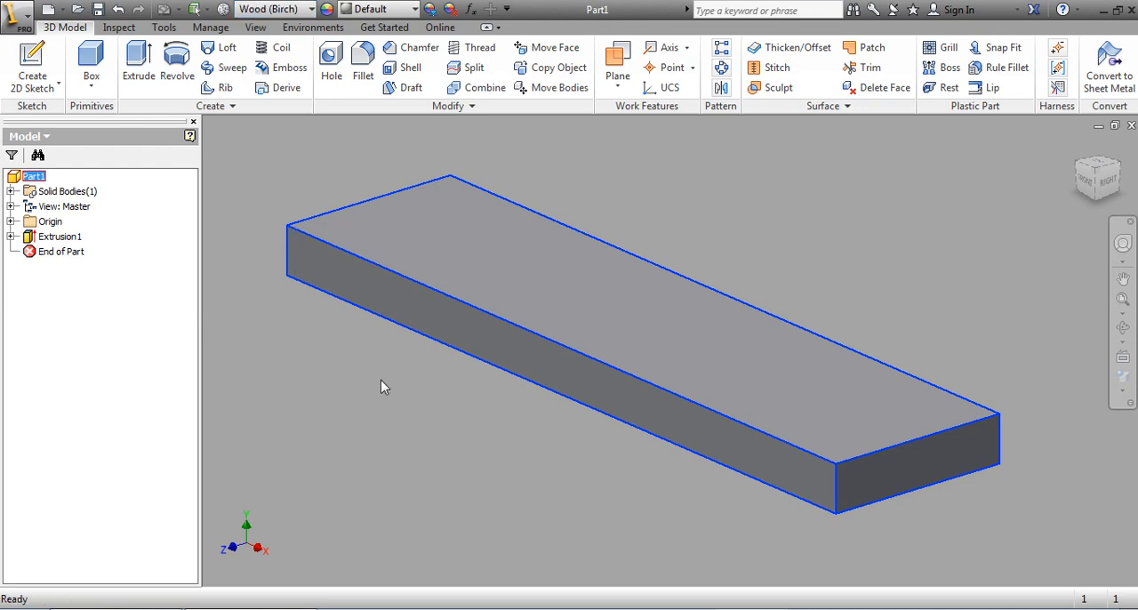
click(245, 194)
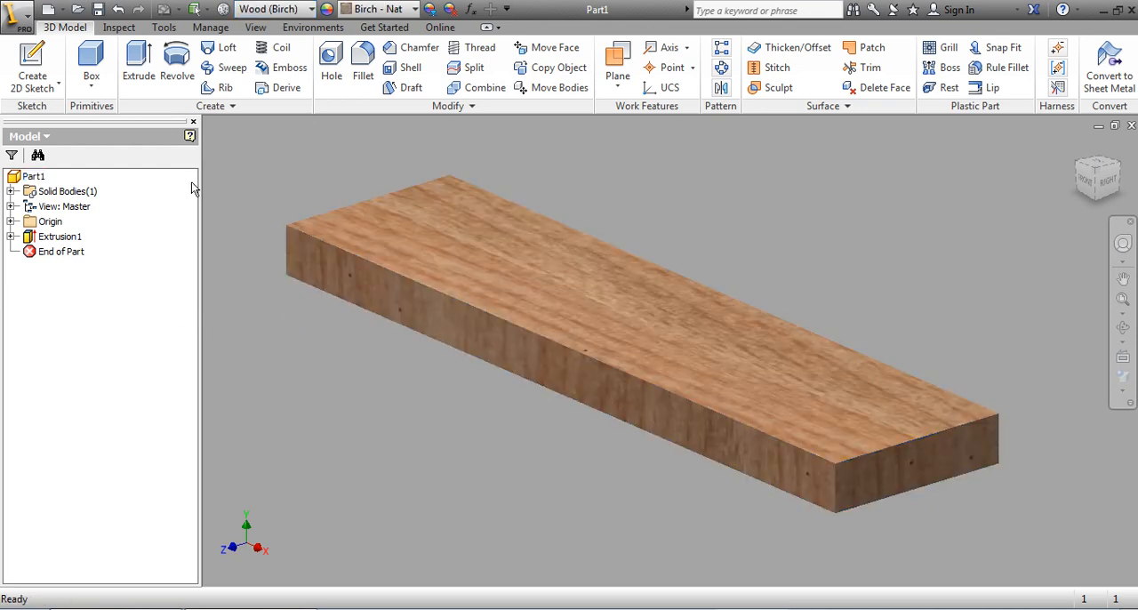
Step: Save the part in the wood 10 folder under the file name birch wood
click(99, 10)
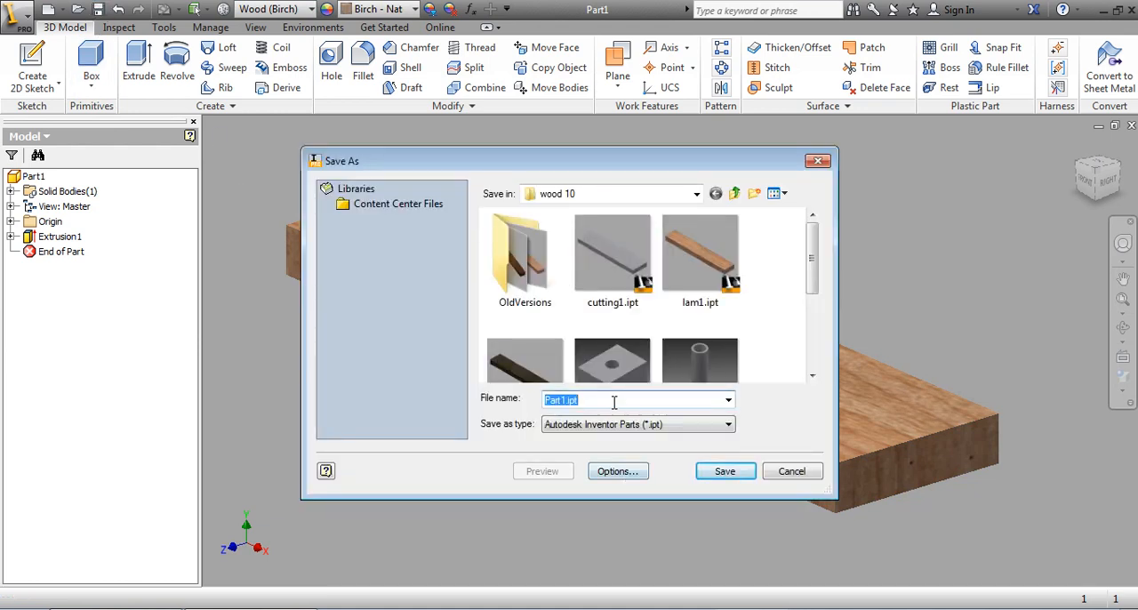
text(W)
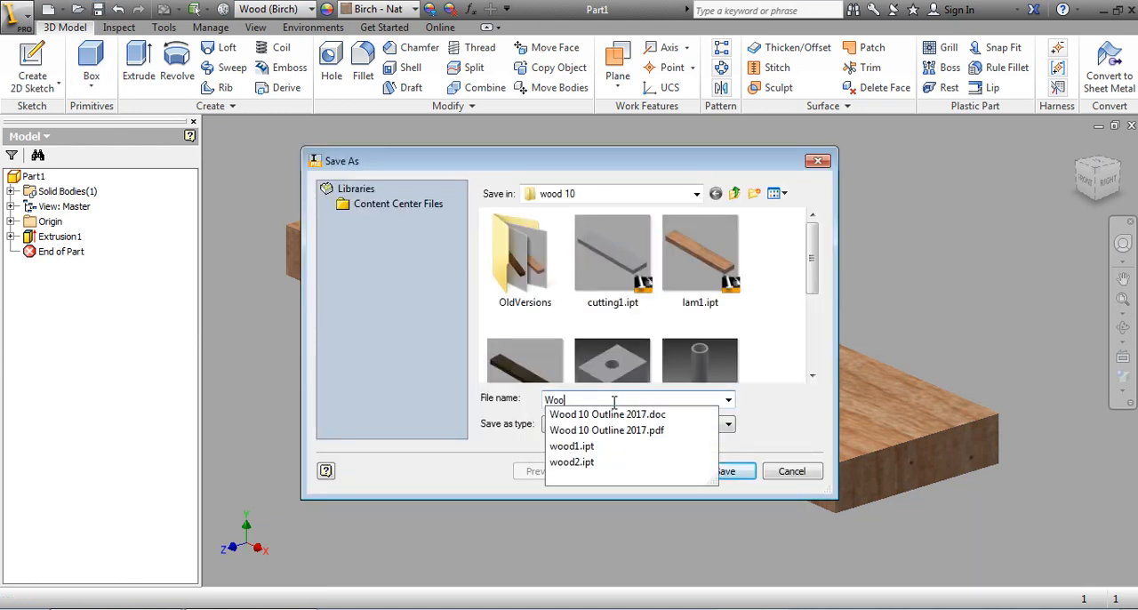
key(BackSpace)
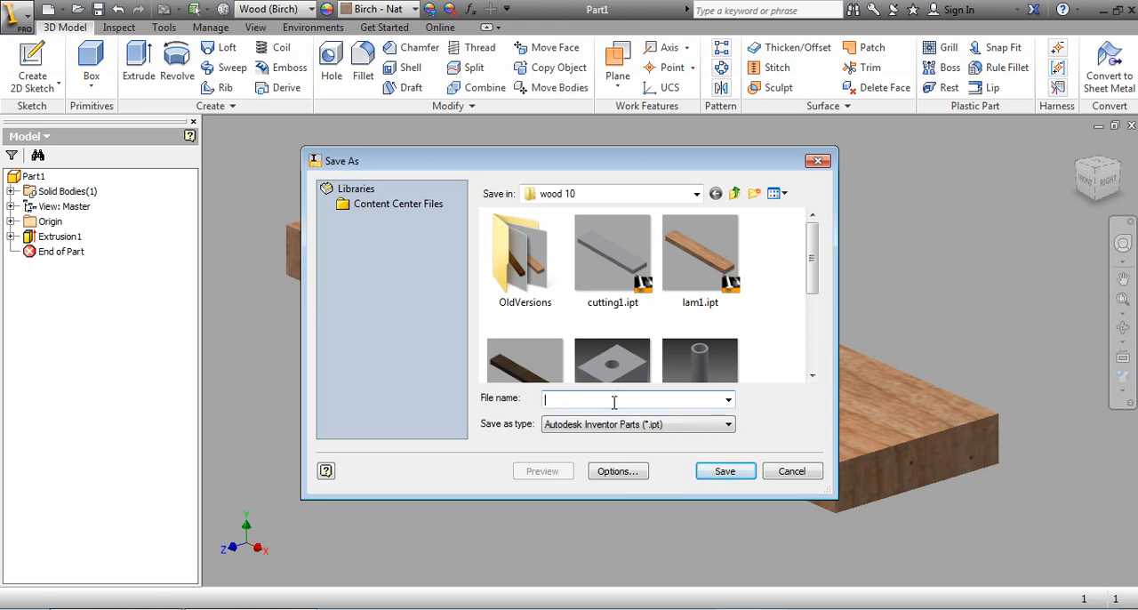
text(birch wood)
click(725, 472)
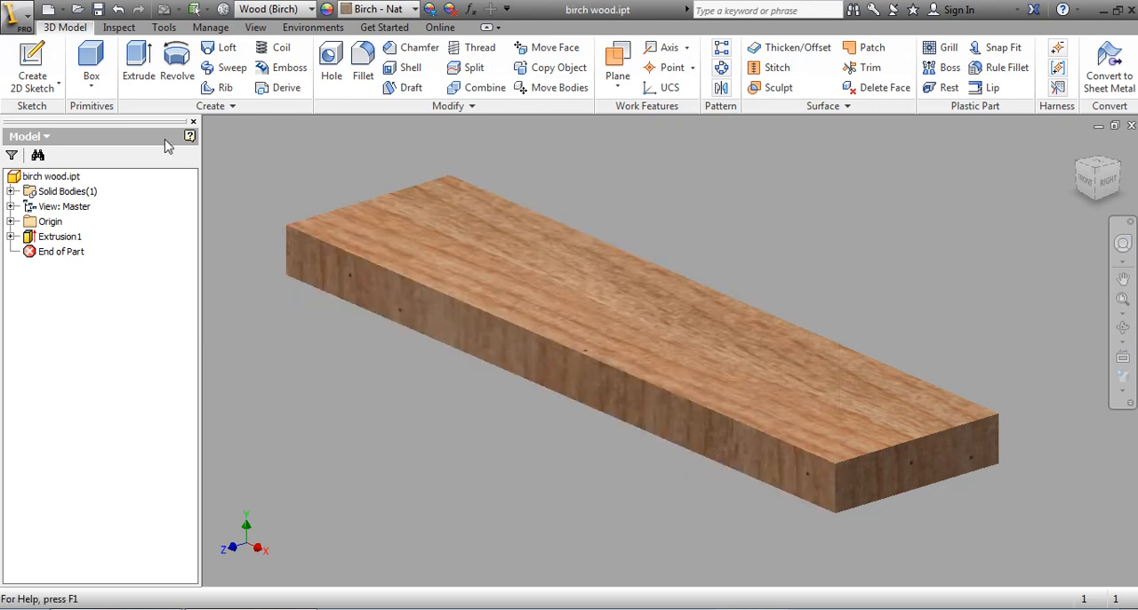
Step: Save a copy of the birch board in the wood 10 folder as walnut wood
click(29, 17)
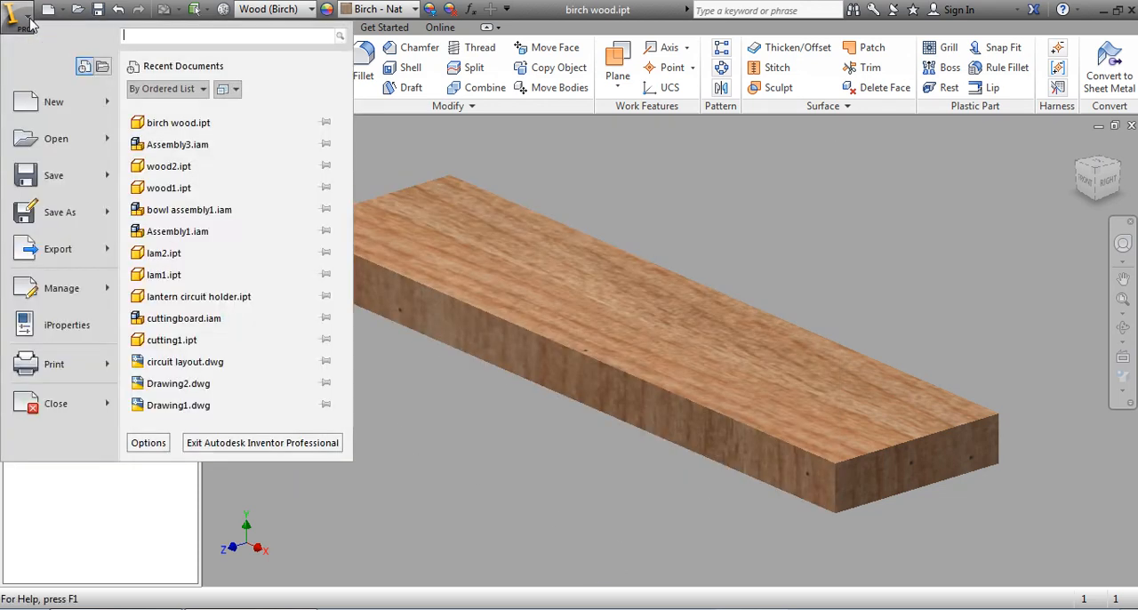
click(35, 211)
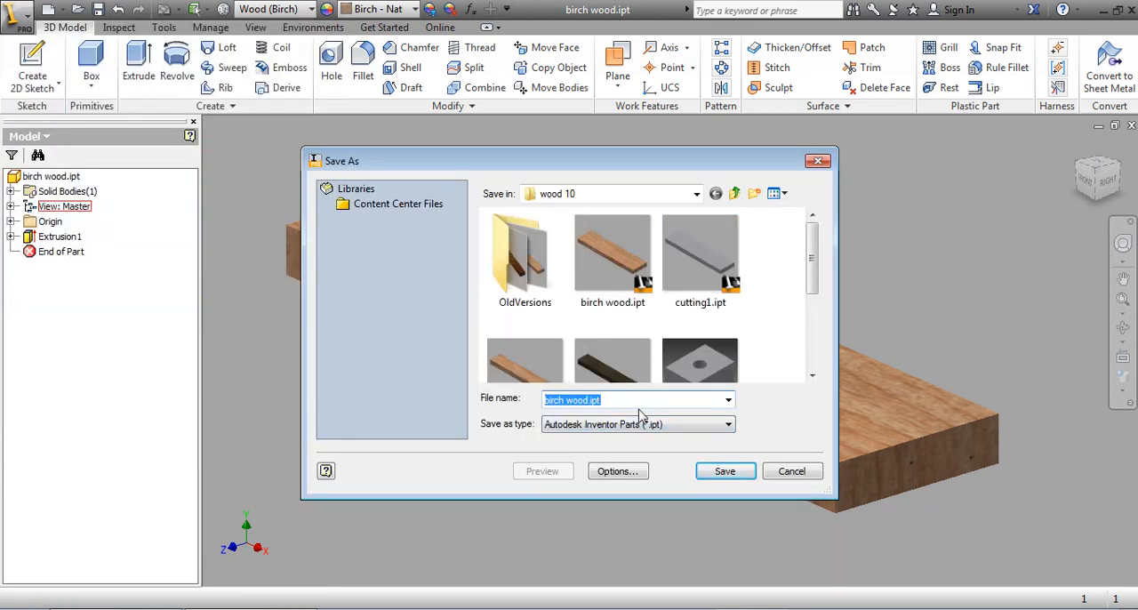
text(walnut wood)
click(726, 471)
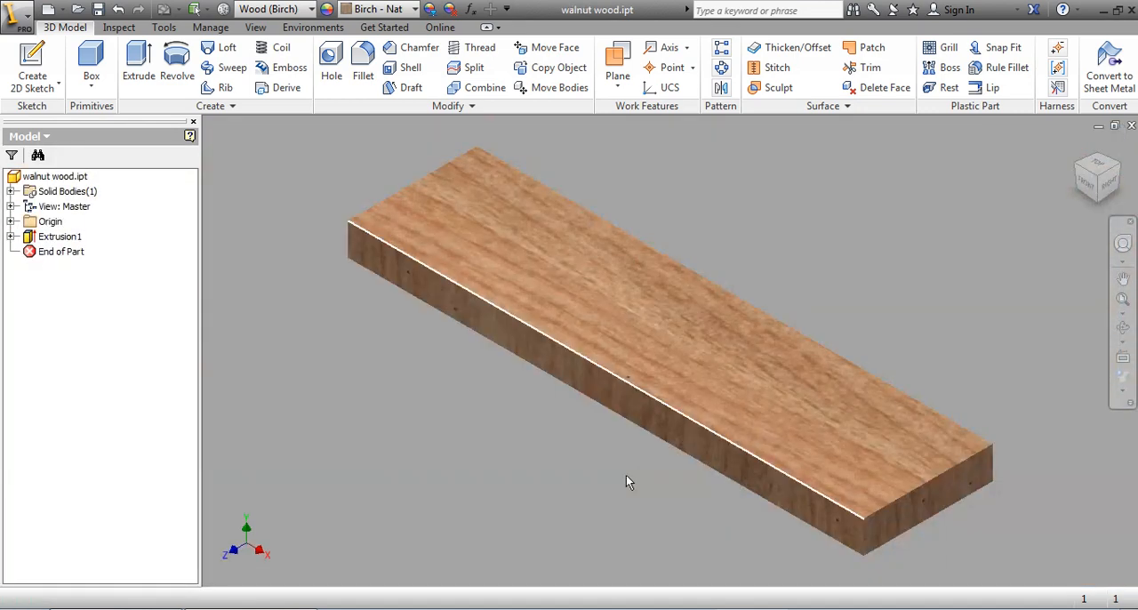
Step: Change the material of the walnut wood part to Wood (Walnut) and save the file
click(53, 176)
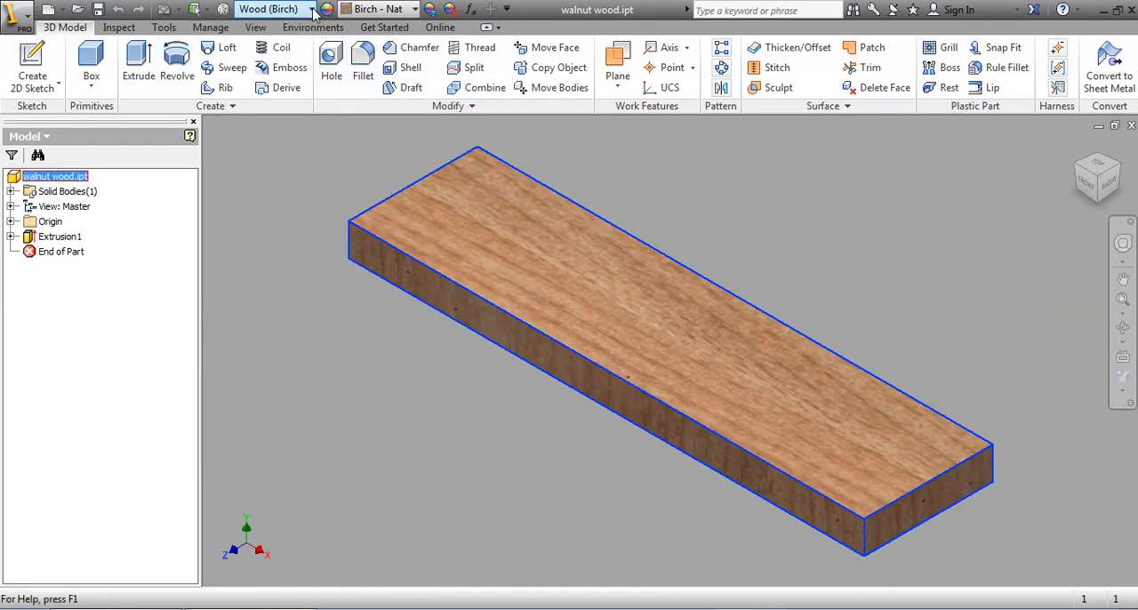
click(319, 369)
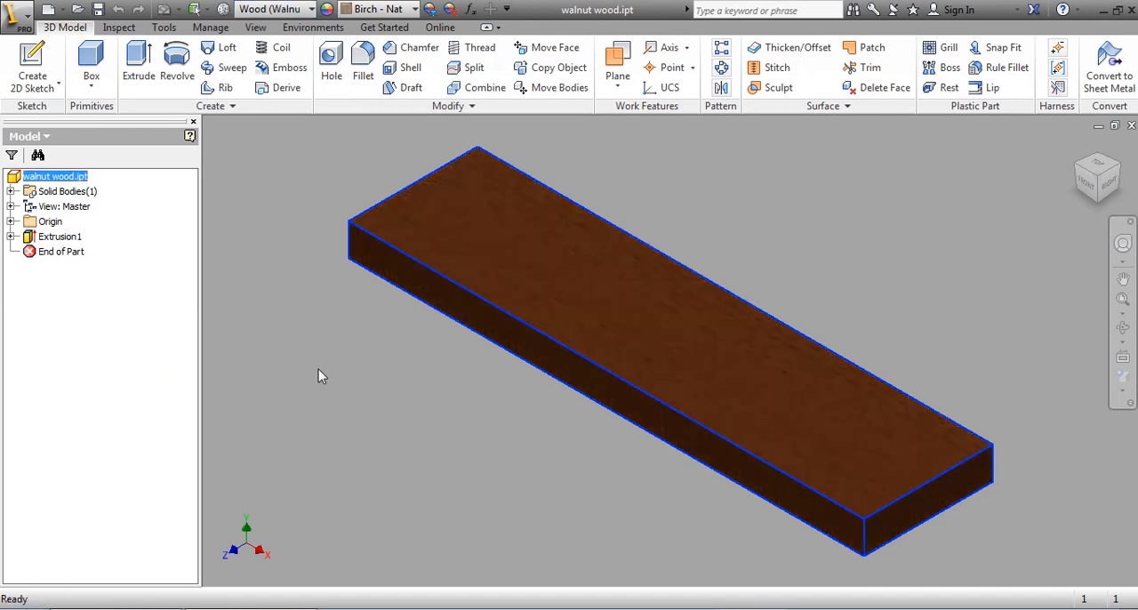
click(98, 10)
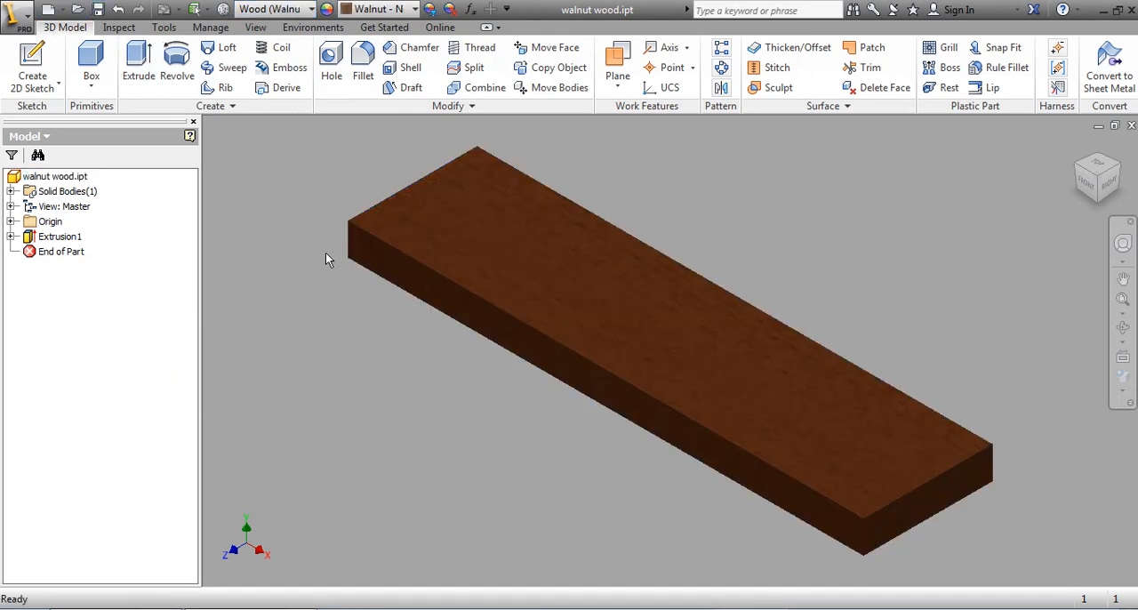
Step: Create a new assembly file
click(20, 16)
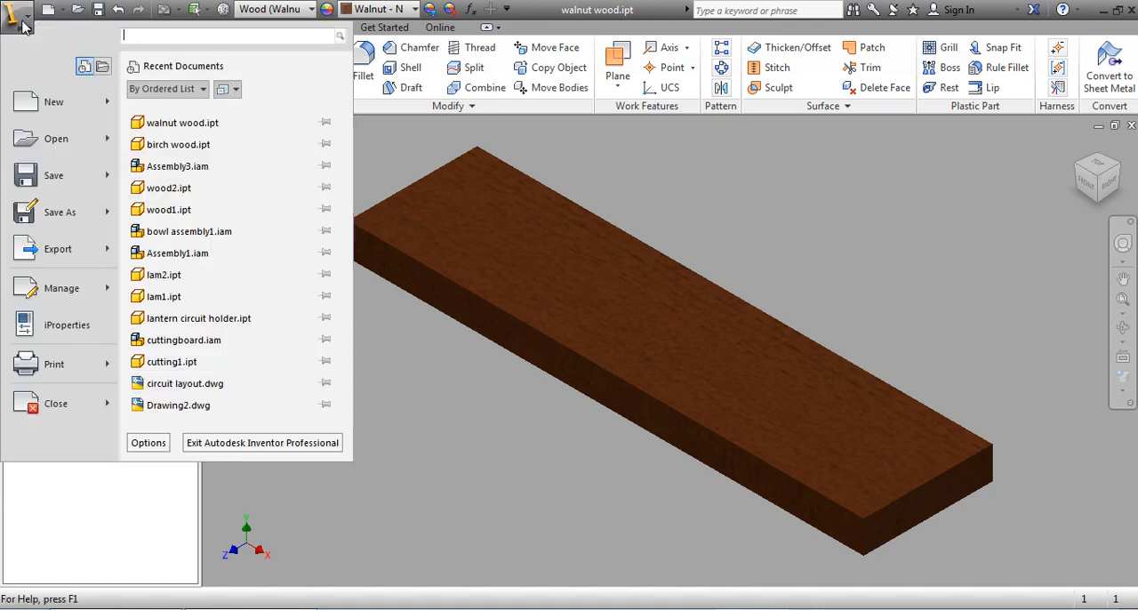
mouse_move(53, 101)
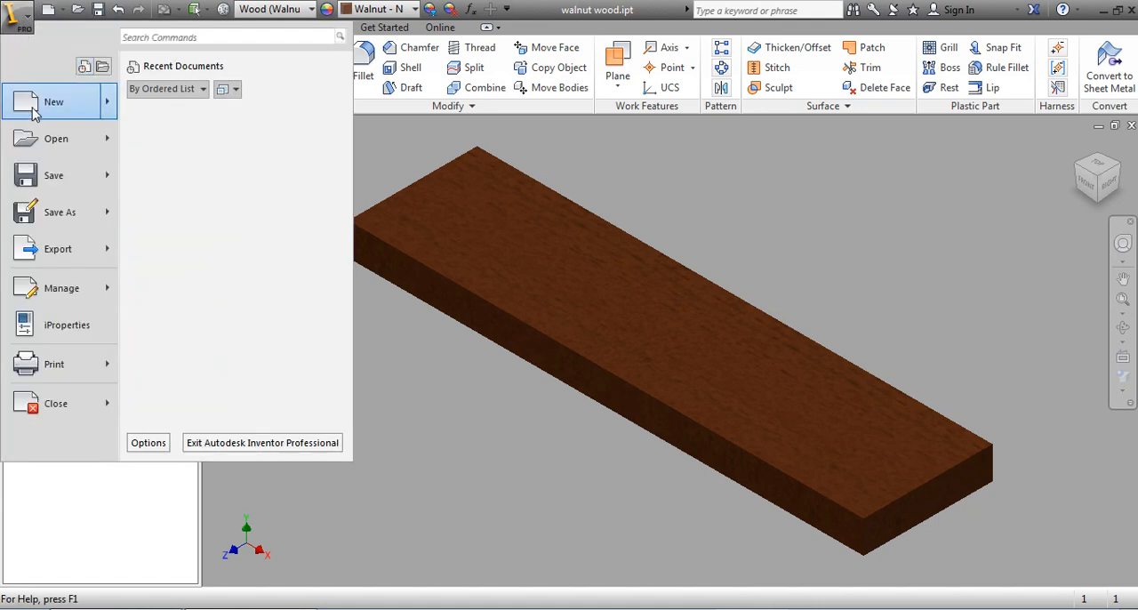
click(149, 160)
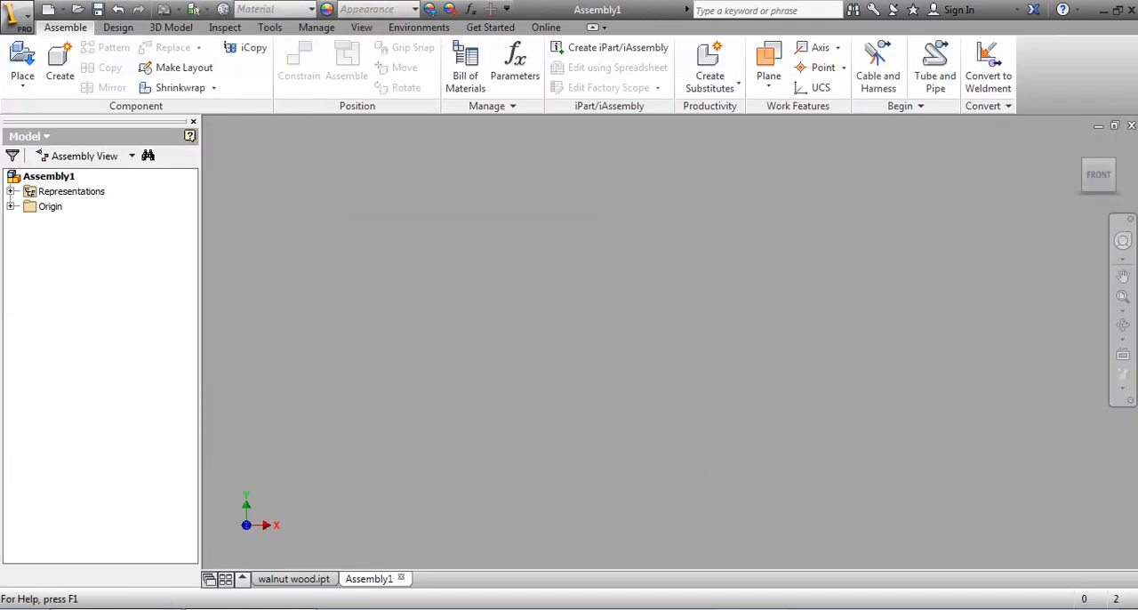
Step: Place two instances of walnut wood.ipt from the wood 10 folder into the assembly
click(19, 64)
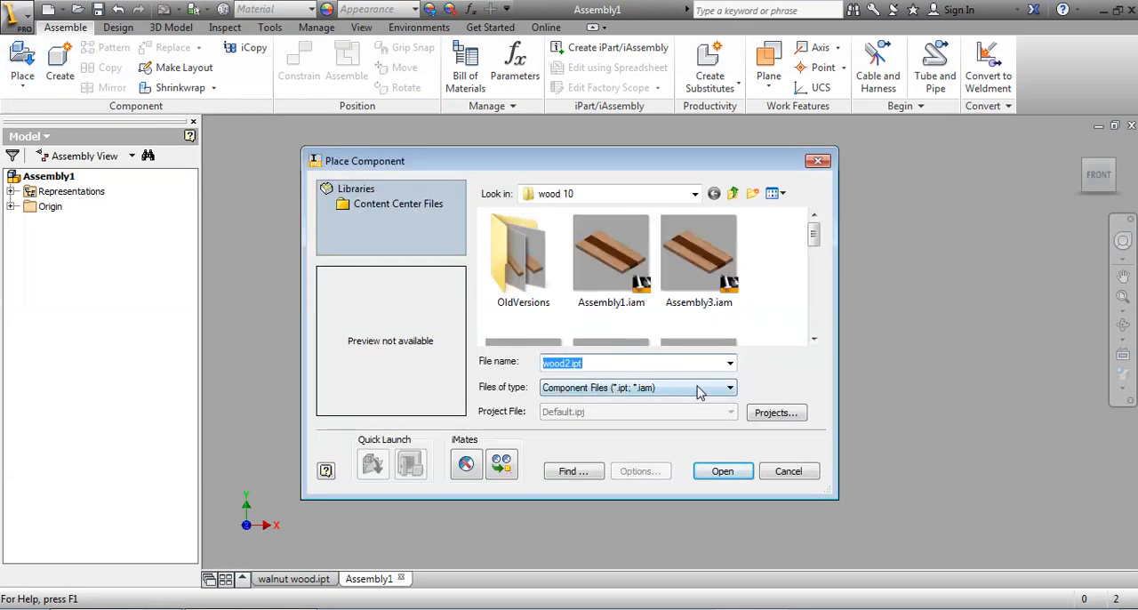
drag(820, 240, 819, 311)
click(727, 282)
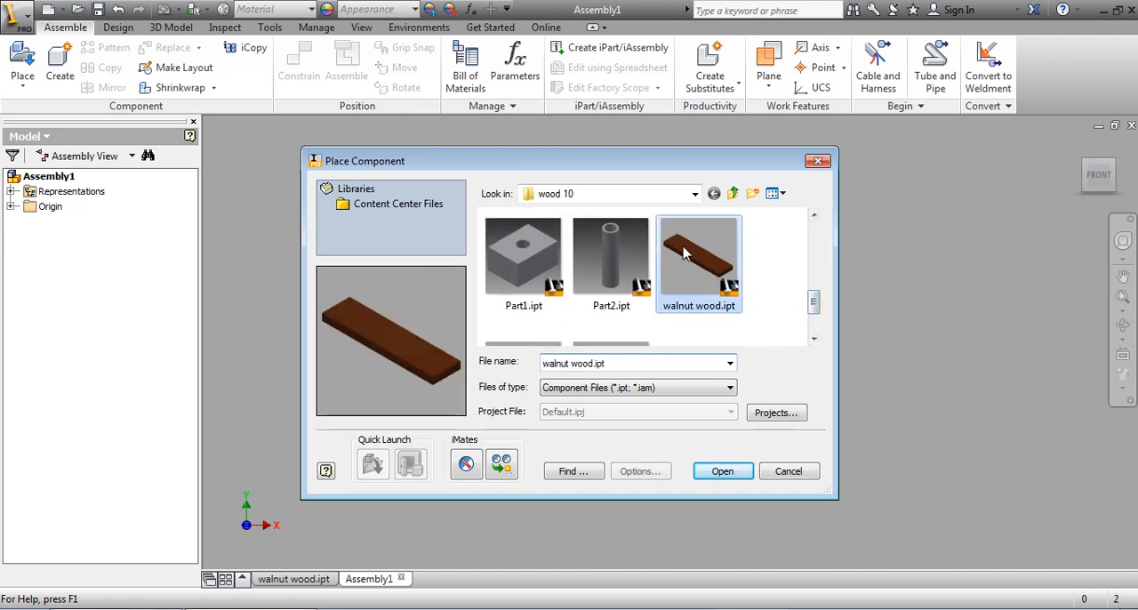
click(734, 473)
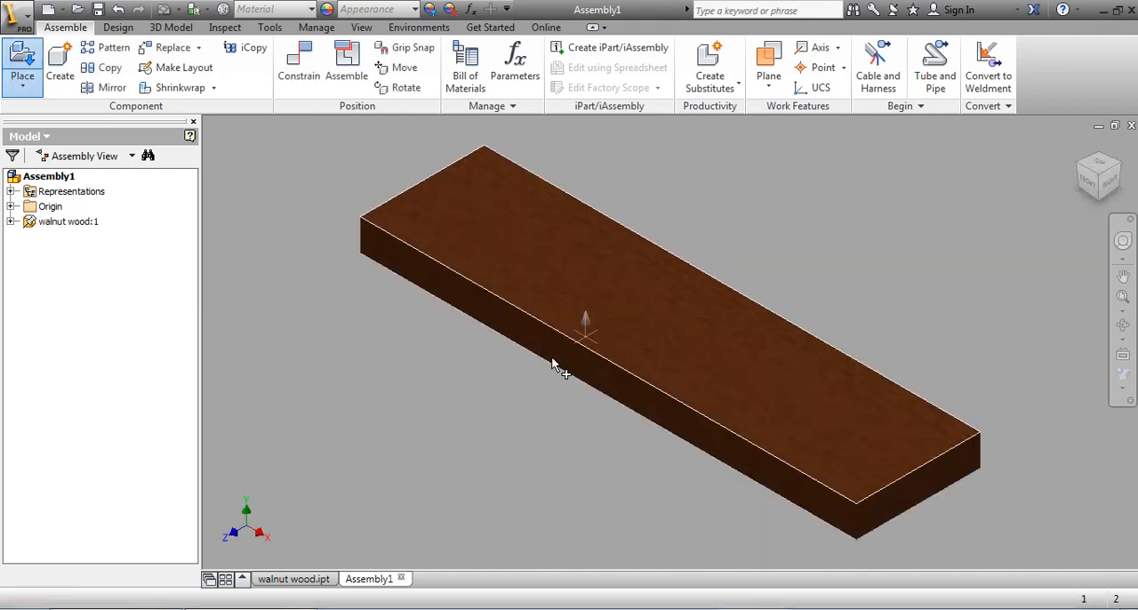
click(385, 449)
right_click(406, 297)
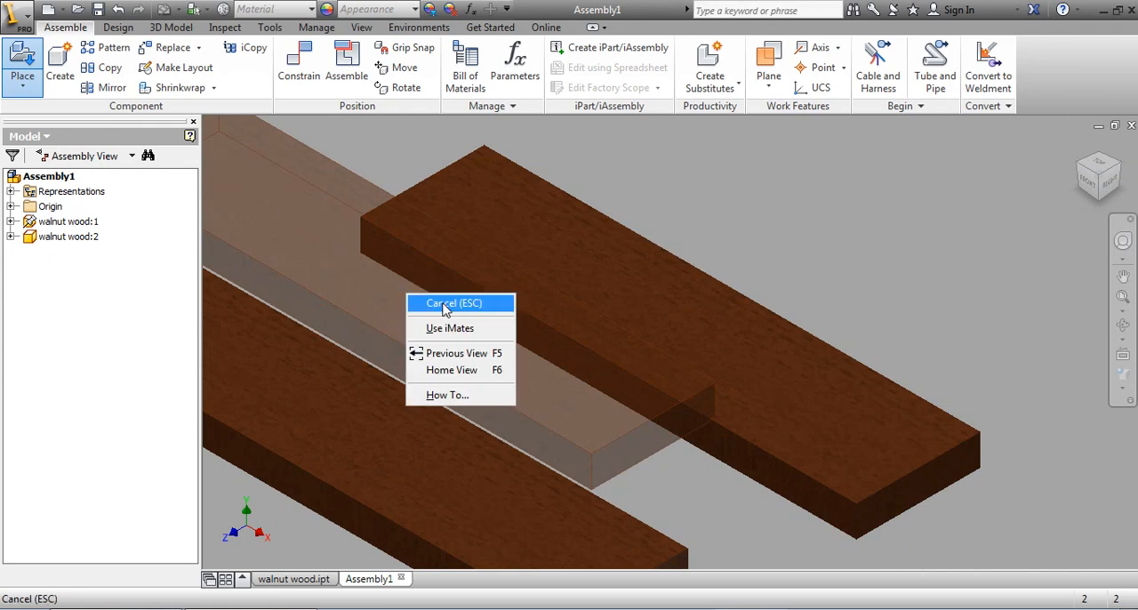
click(424, 300)
Step: Place one instance of birch wood.ipt from the wood 10 folder between the two walnut boards
click(22, 61)
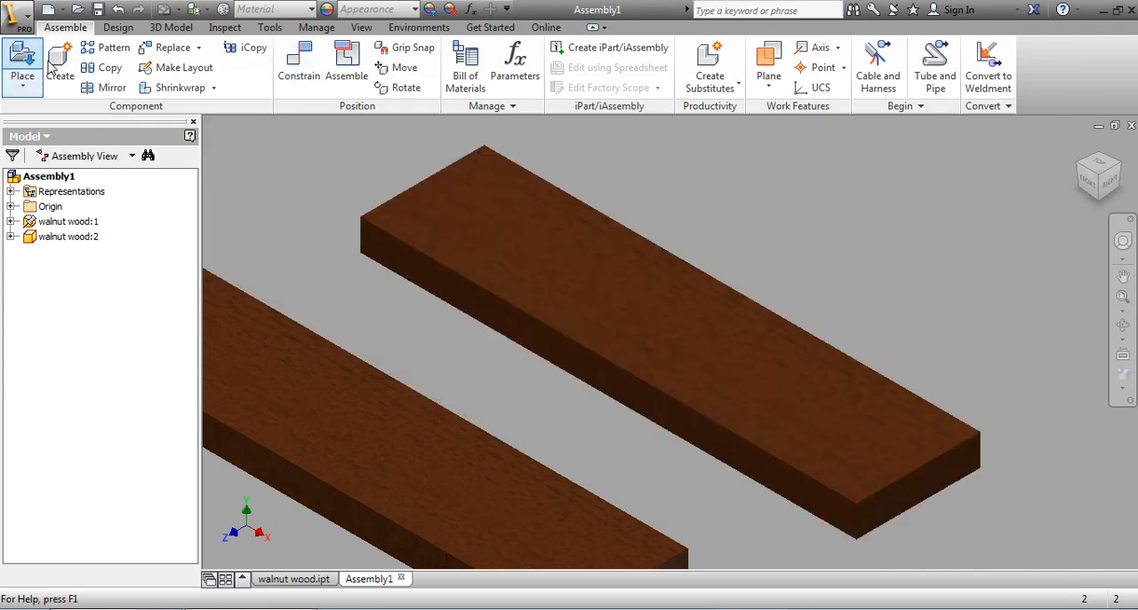
scroll(813, 249, down, 3)
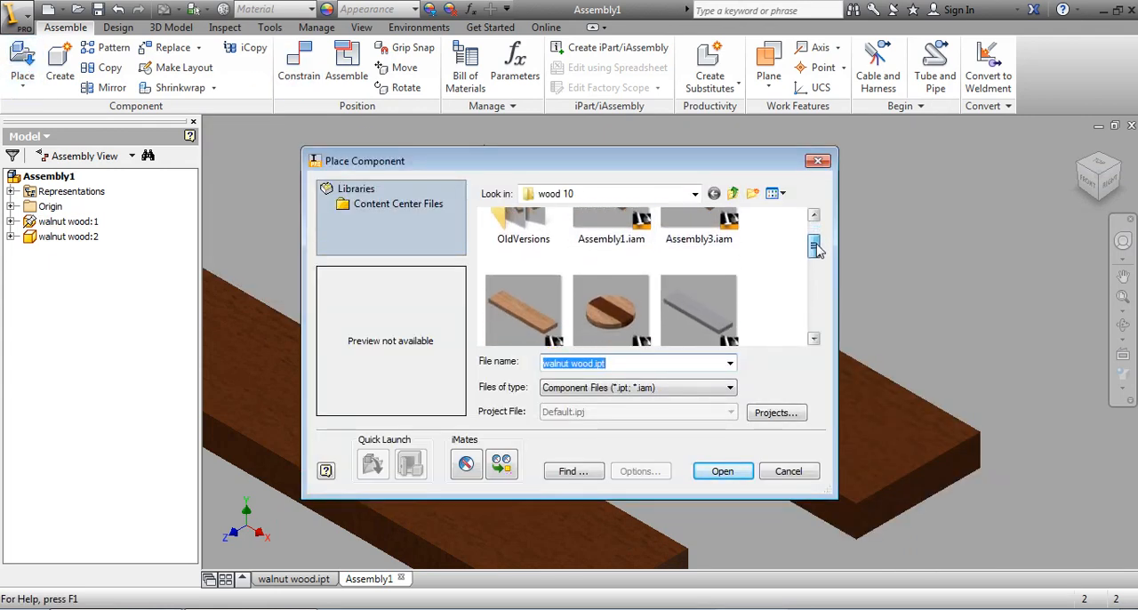
click(524, 272)
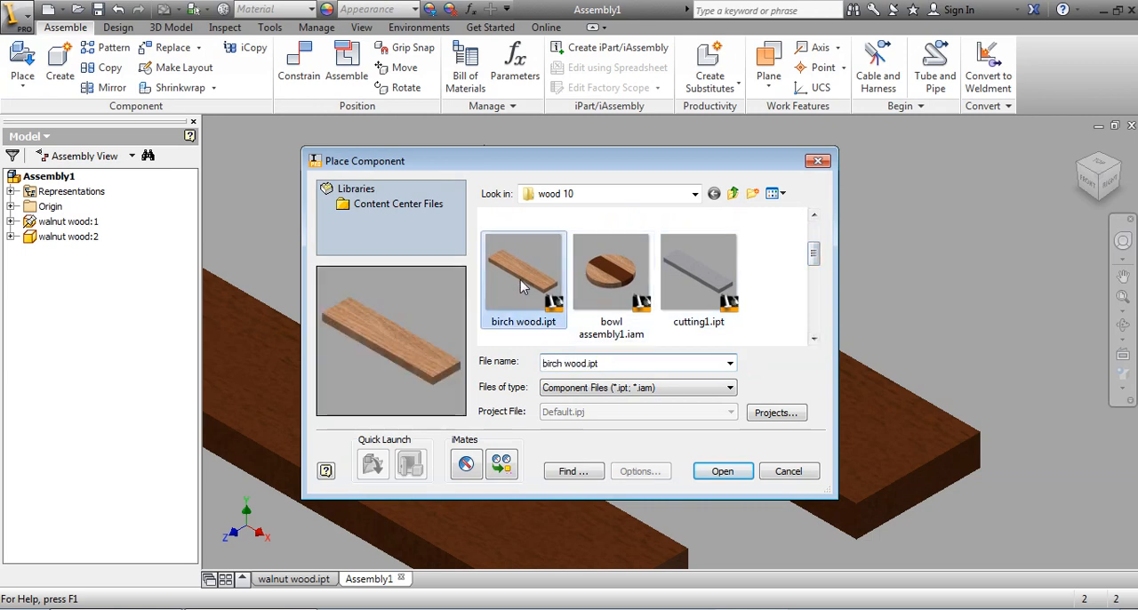
click(723, 472)
click(503, 400)
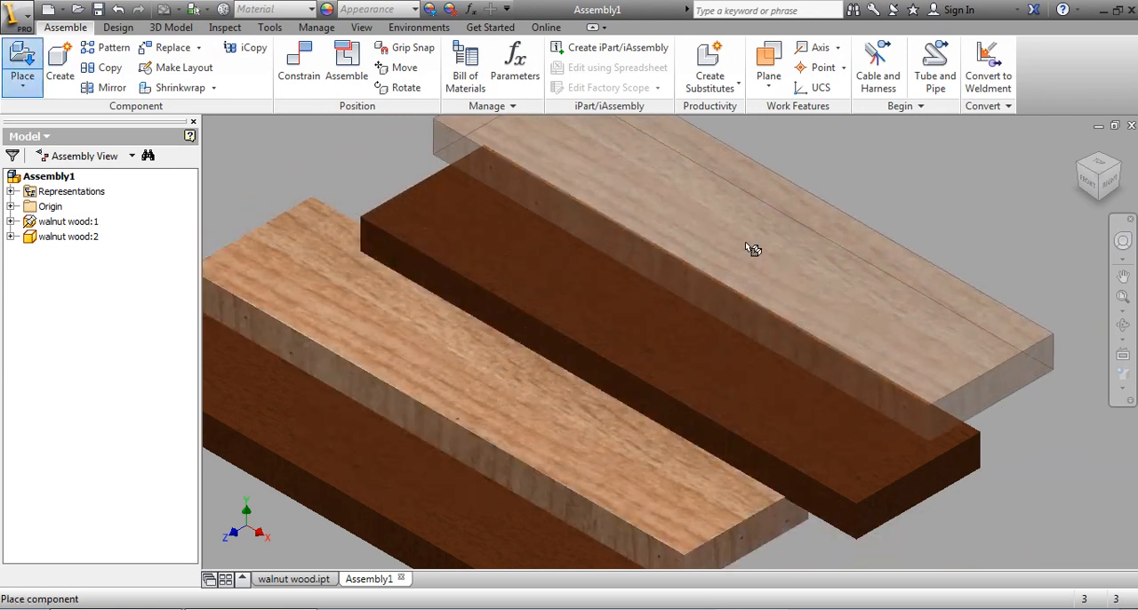
right_click(749, 246)
click(773, 260)
Step: Move the second walnut board and the birch board away from the grounded walnut board so all three are spaced apart
scroll(608, 387, down, 5)
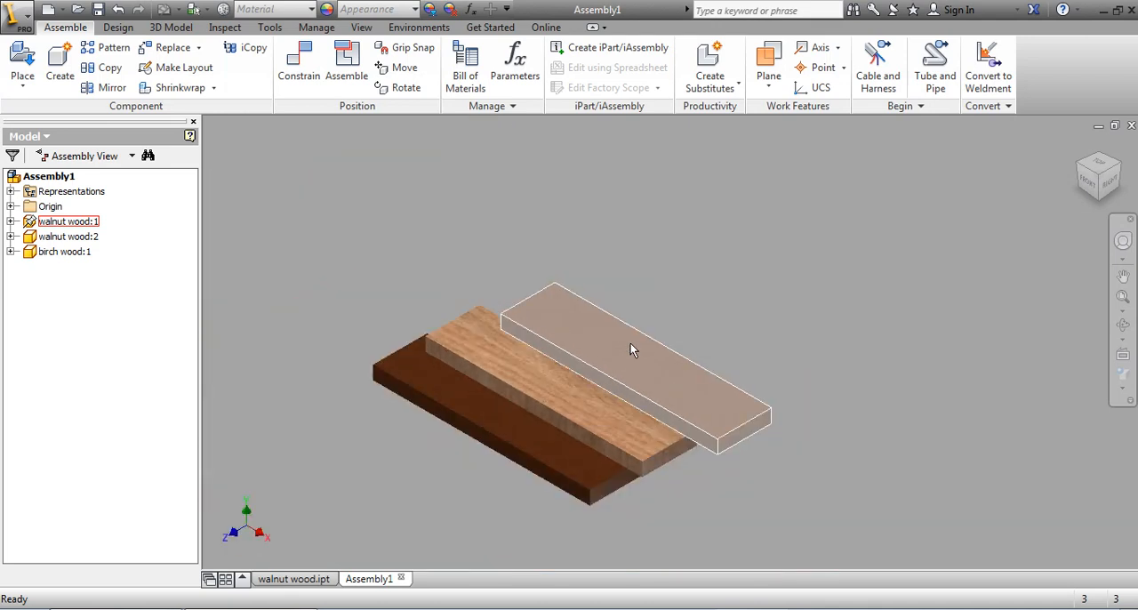
drag(633, 343, 711, 301)
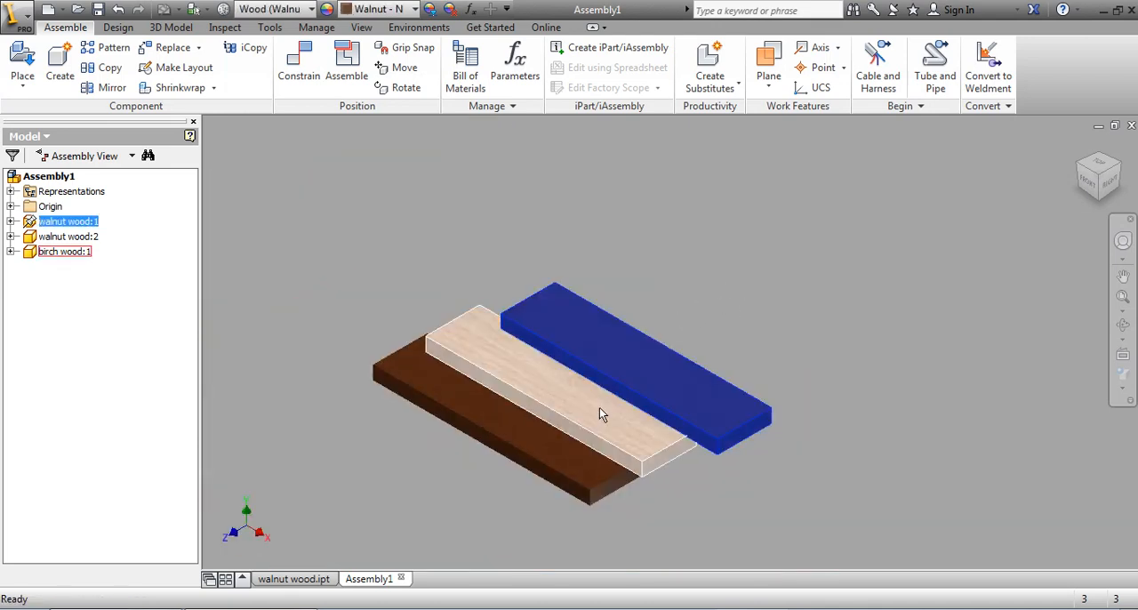
drag(513, 452, 397, 490)
drag(562, 399, 482, 416)
Step: Constrain the top faces of the grounded walnut board and the birch board flush with a 0.000 in offset
click(309, 59)
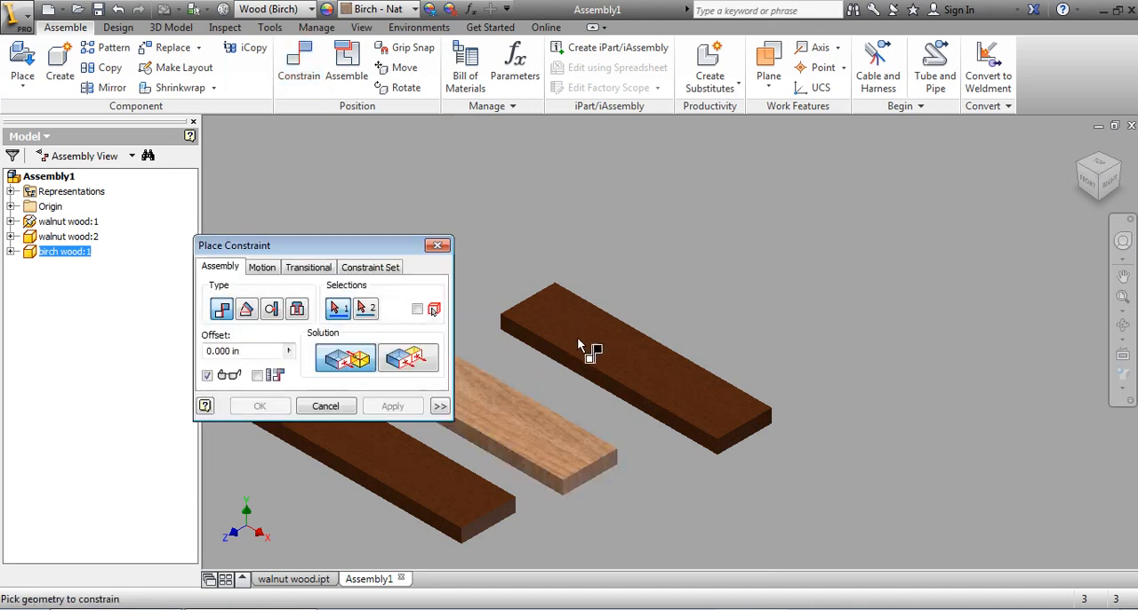
click(635, 365)
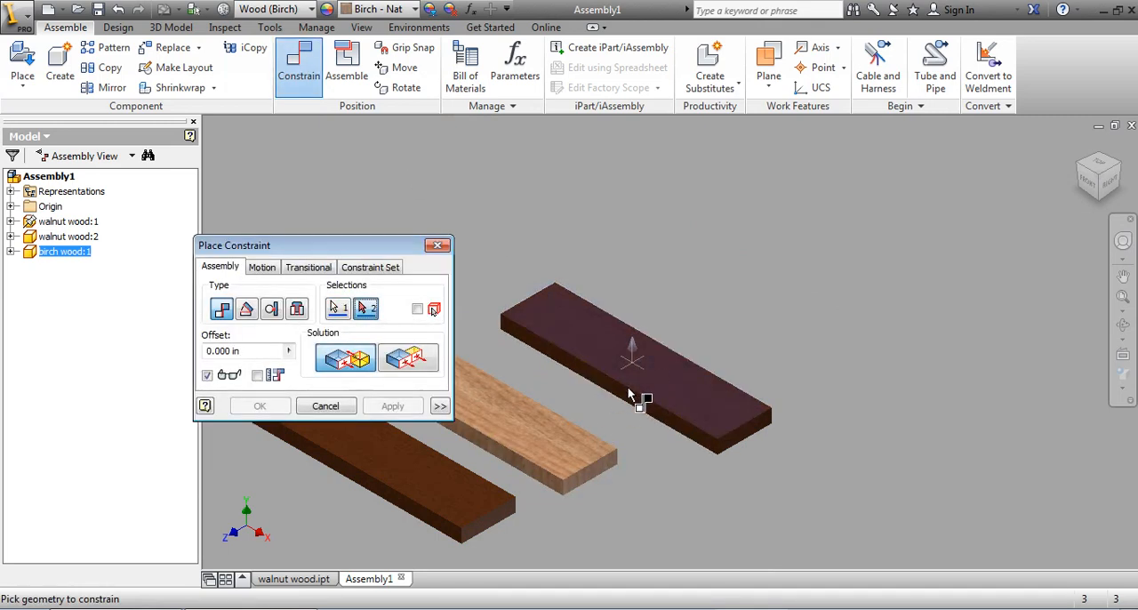
click(569, 459)
click(407, 357)
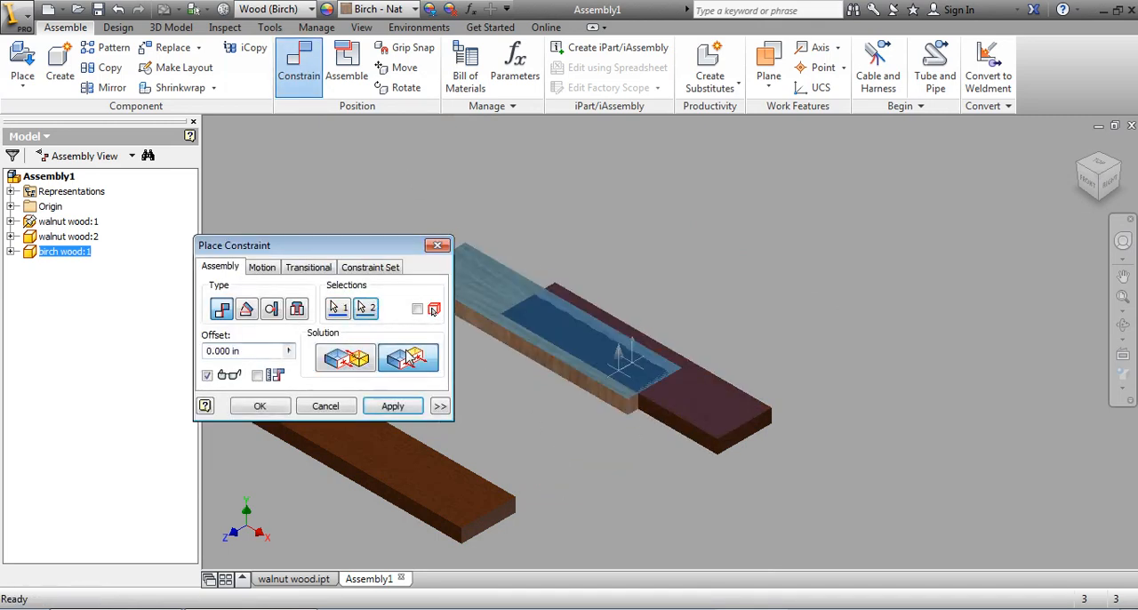
click(397, 408)
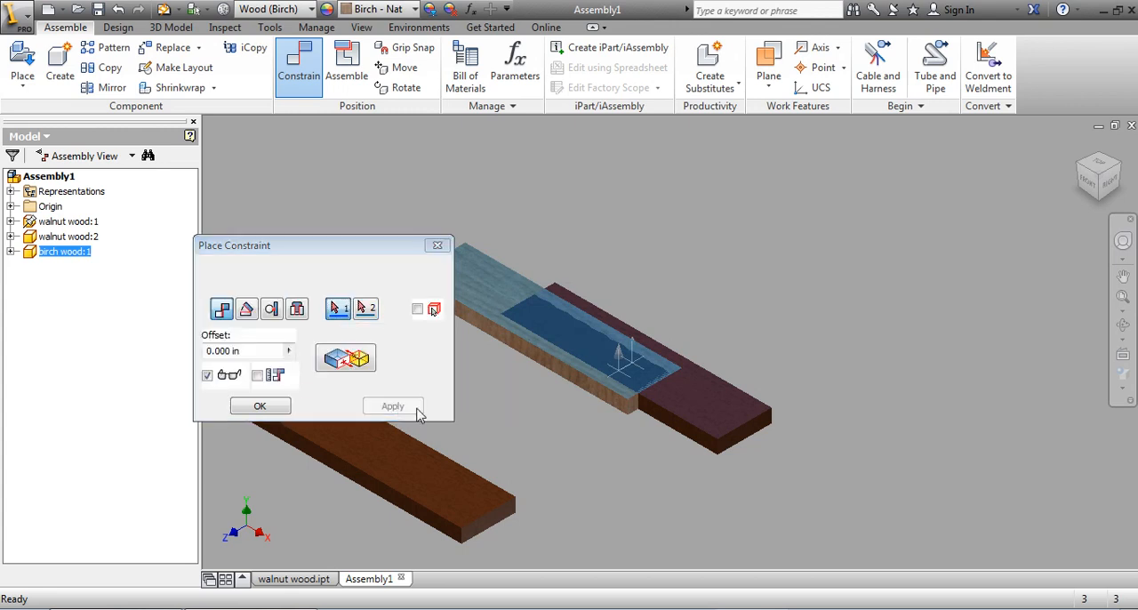
Step: Mate the birch board's front long side face to the back long side face of the grounded walnut board
scroll(655, 435, up, 4)
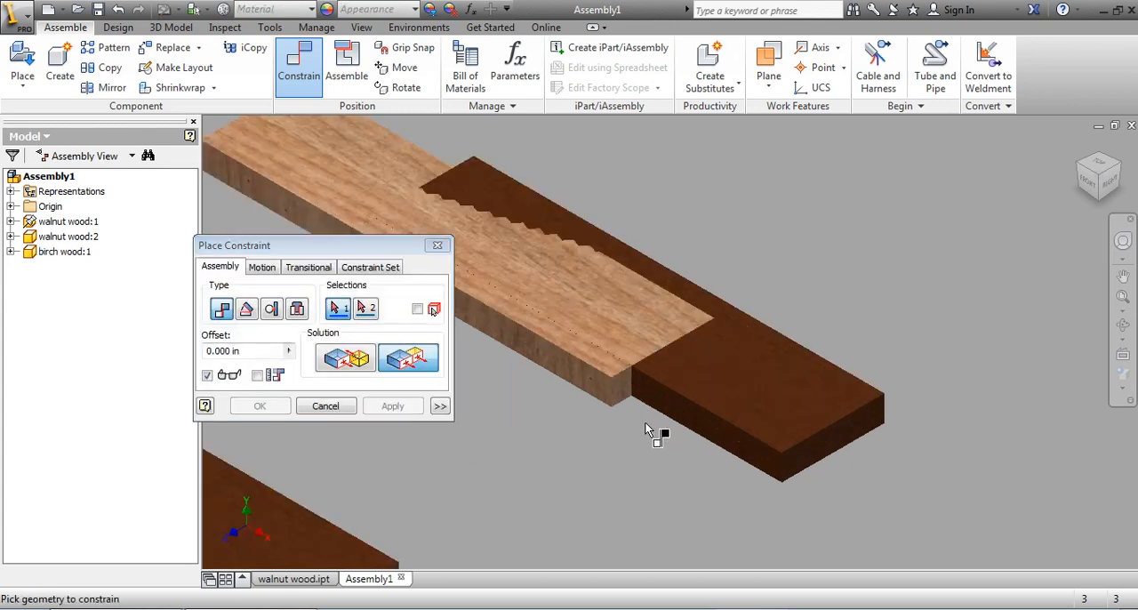
click(599, 382)
shift+middle_drag(812, 394, 602, 466)
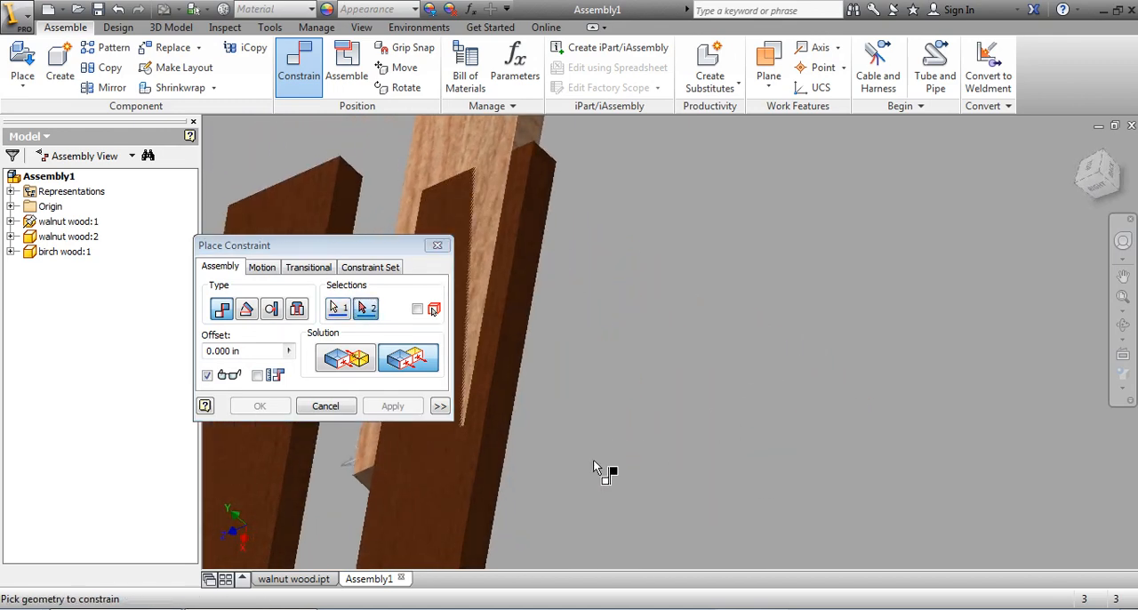
click(480, 512)
shift+middle_drag(483, 508, 377, 388)
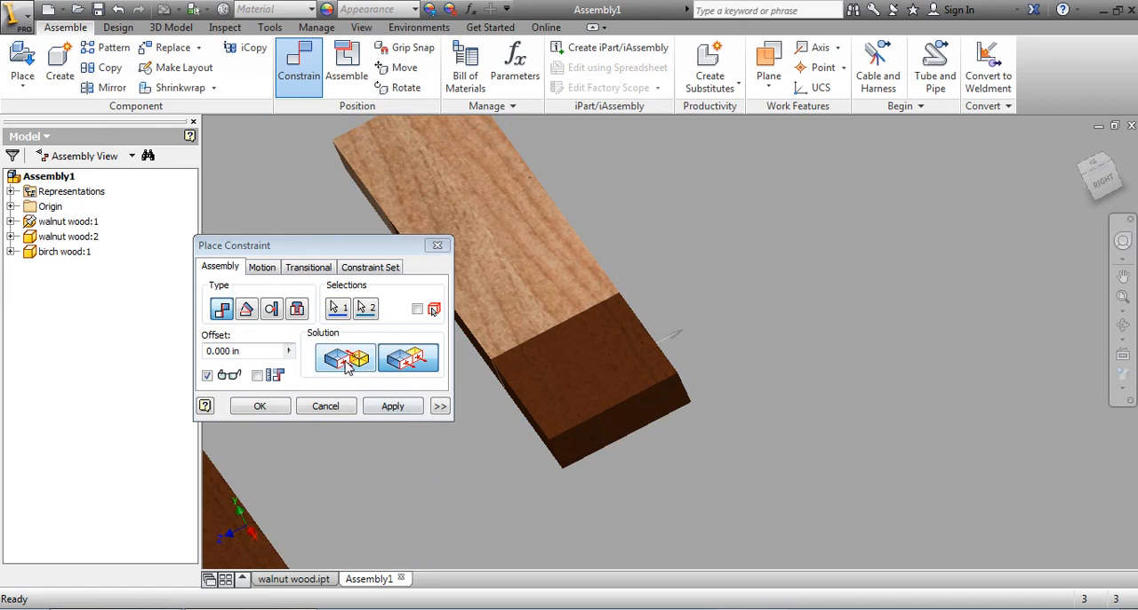
click(349, 363)
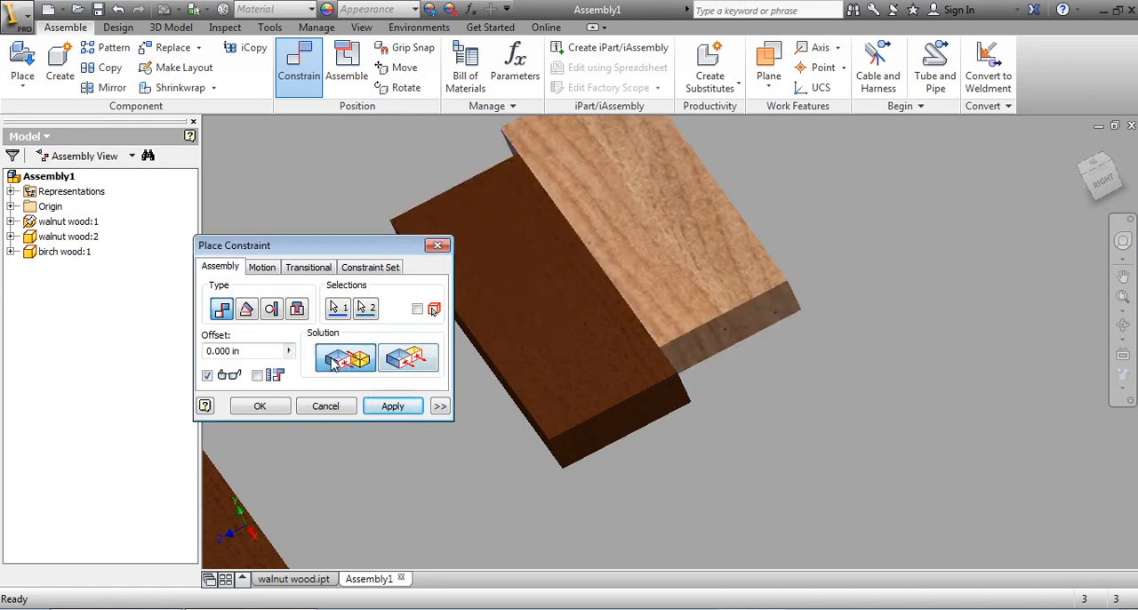
click(392, 405)
Step: Constrain the end faces of the grounded walnut board and the birch board flush
scroll(632, 427, up, 2)
click(604, 378)
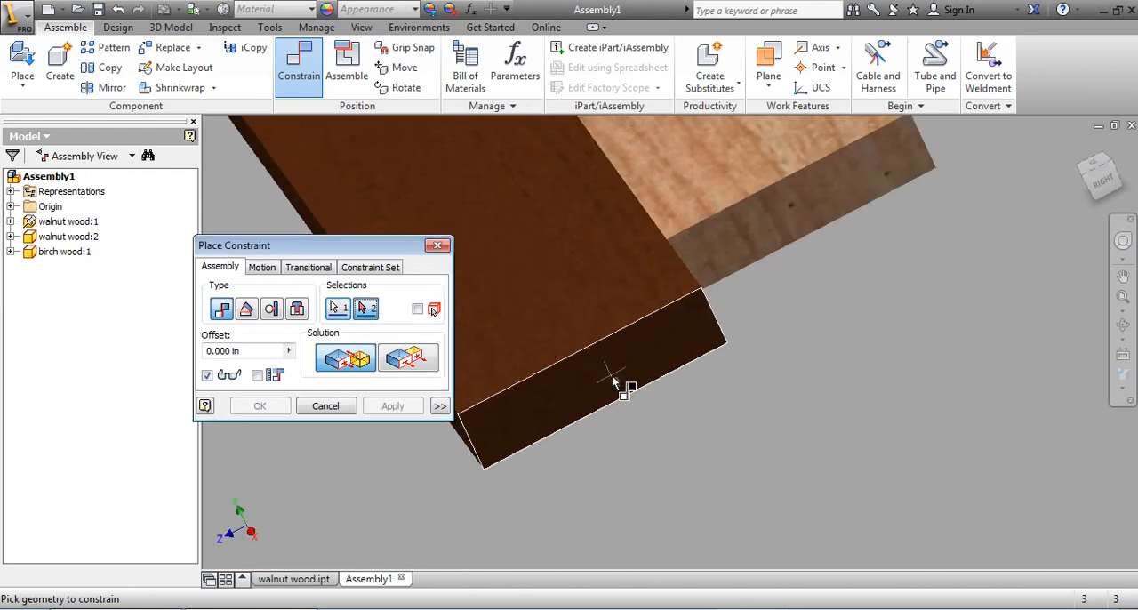
click(768, 238)
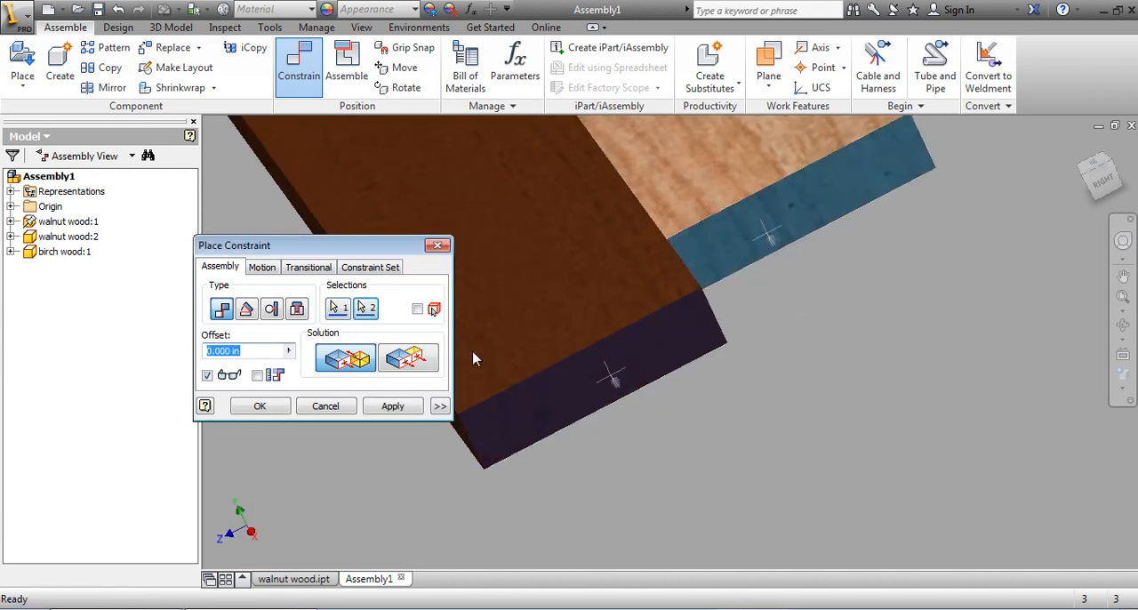
click(415, 359)
click(393, 406)
Step: Constrain the top face of the second walnut board flush with the top face of the birch board
scroll(564, 481, down, 3)
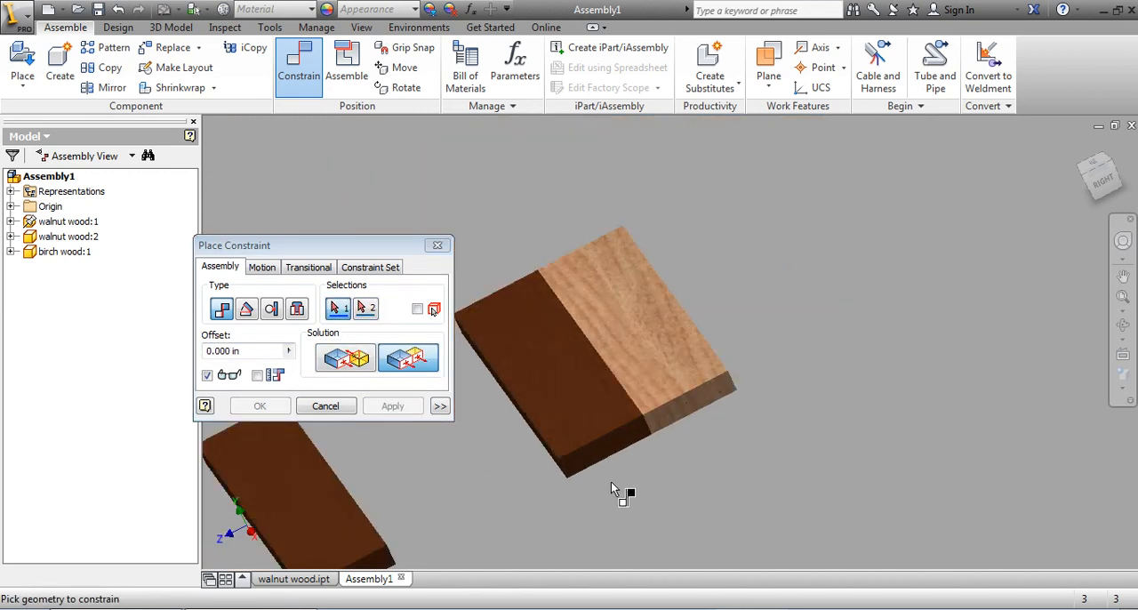
shift+middle_drag(602, 470, 666, 382)
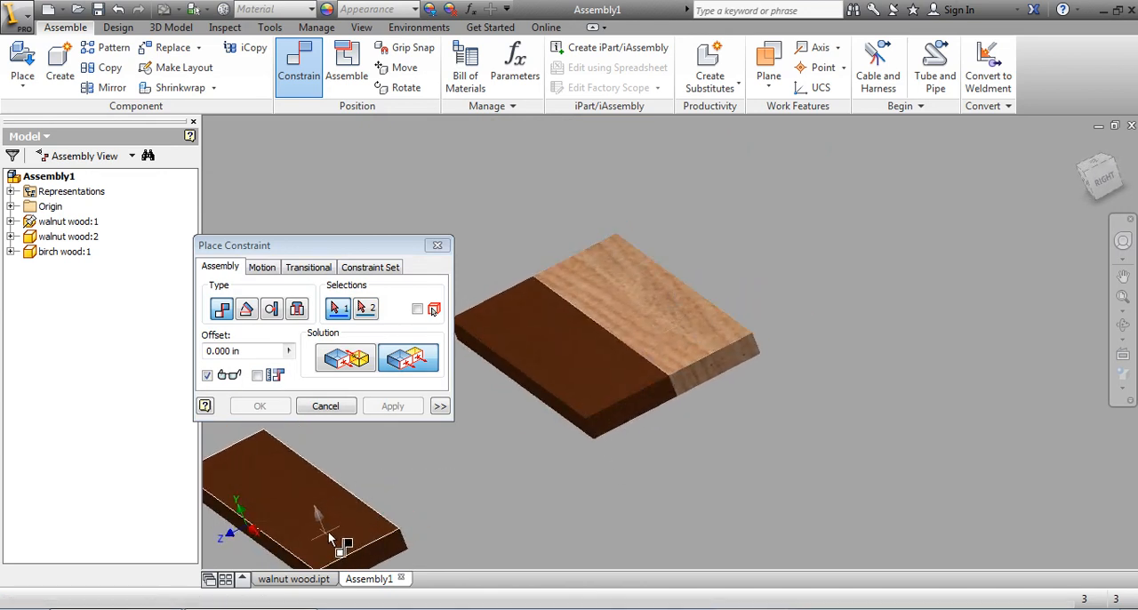
click(334, 523)
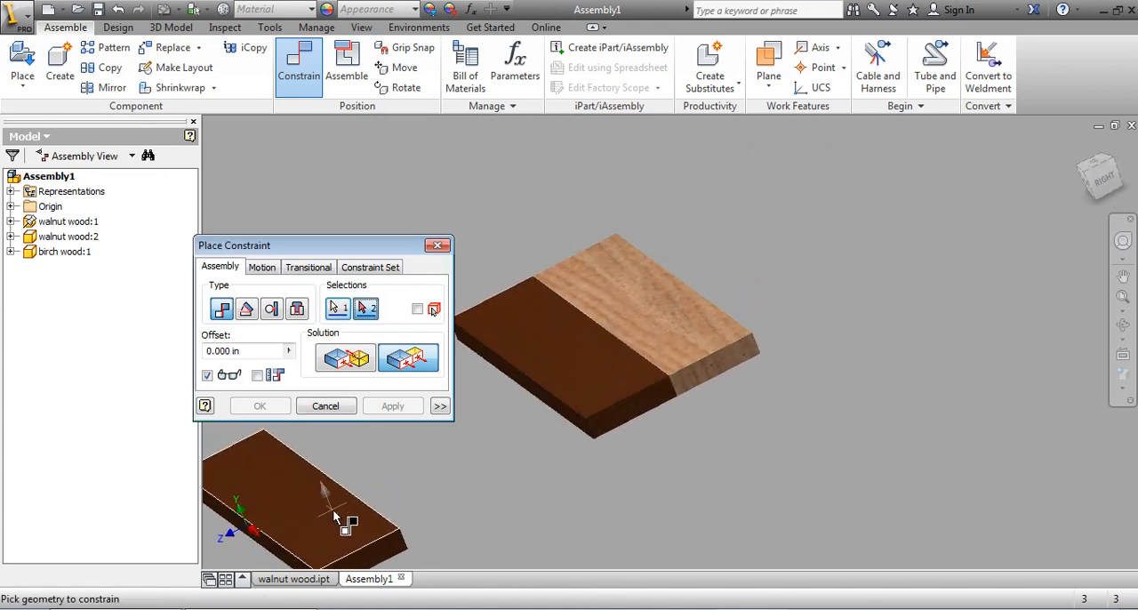
click(650, 351)
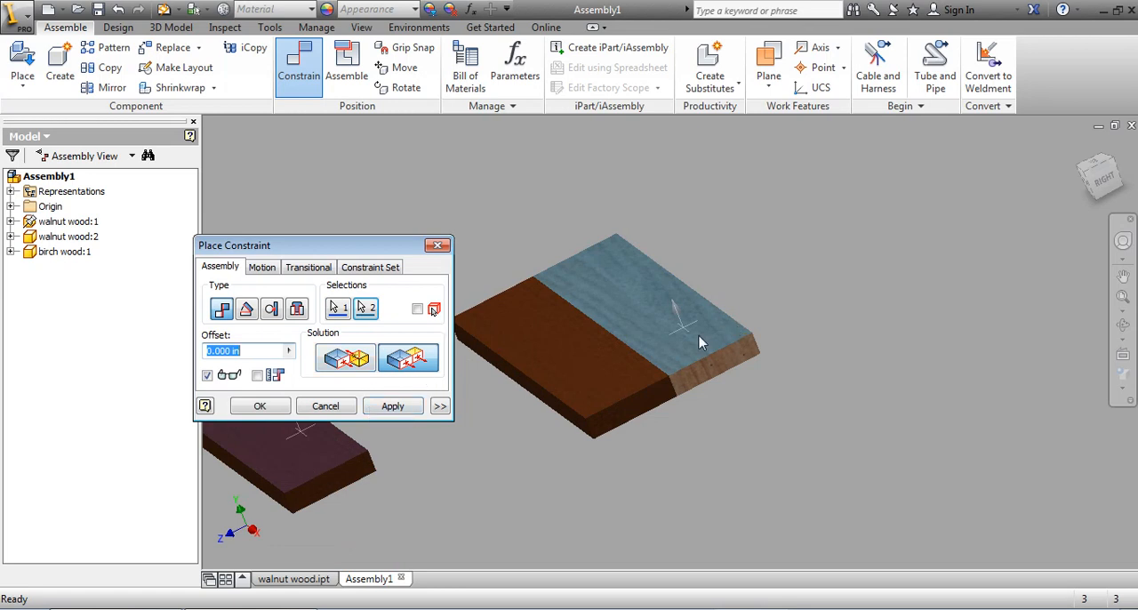
click(397, 408)
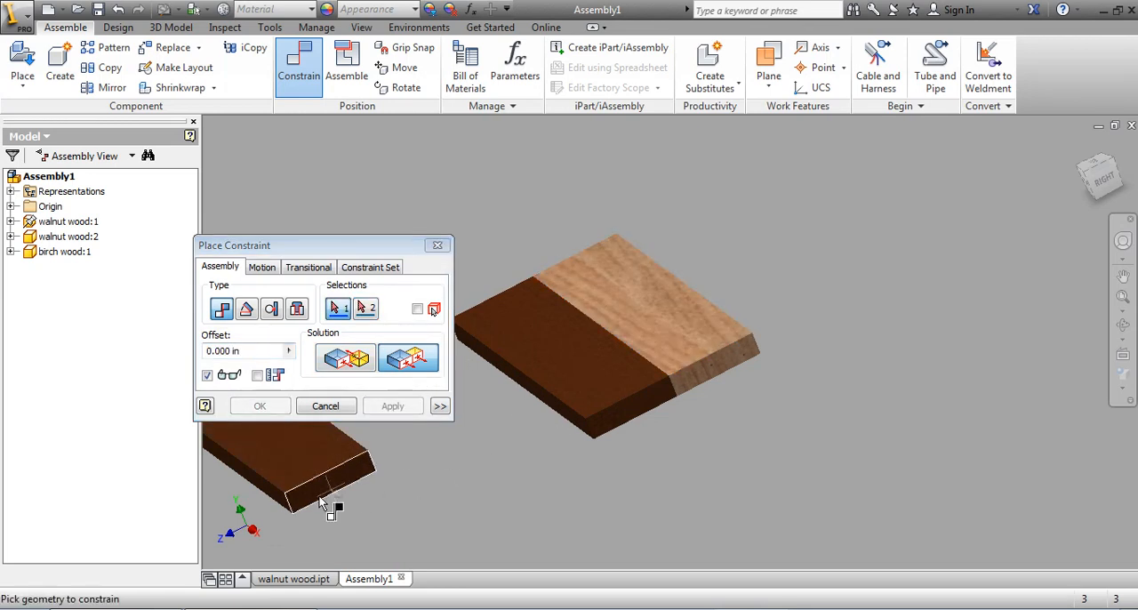
Step: Mate the second walnut board's front long side face to the free long side face of the birch board
shift+middle_drag(324, 500, 369, 478)
click(376, 456)
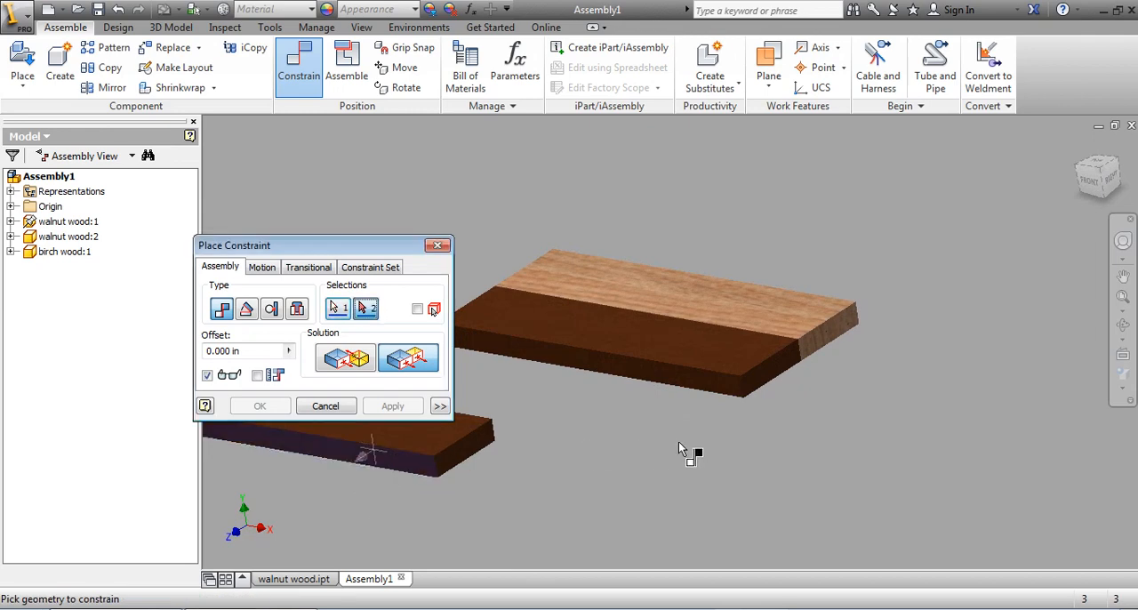
shift+middle_drag(681, 447, 543, 488)
scroll(534, 485, down, 3)
click(468, 471)
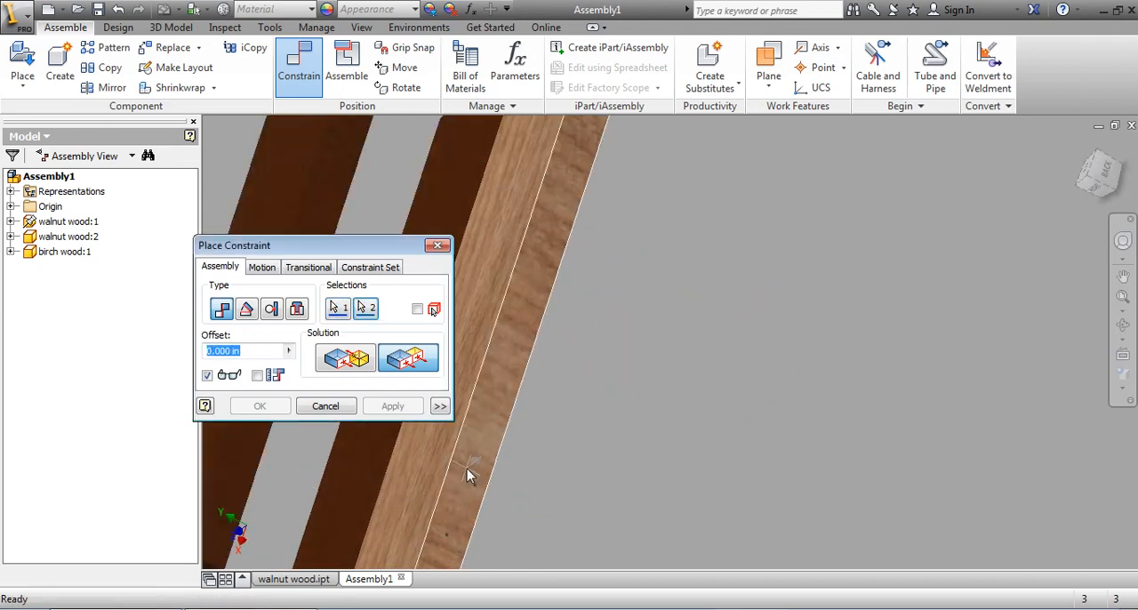
scroll(477, 471, up, 3)
shift+middle_drag(478, 476, 564, 435)
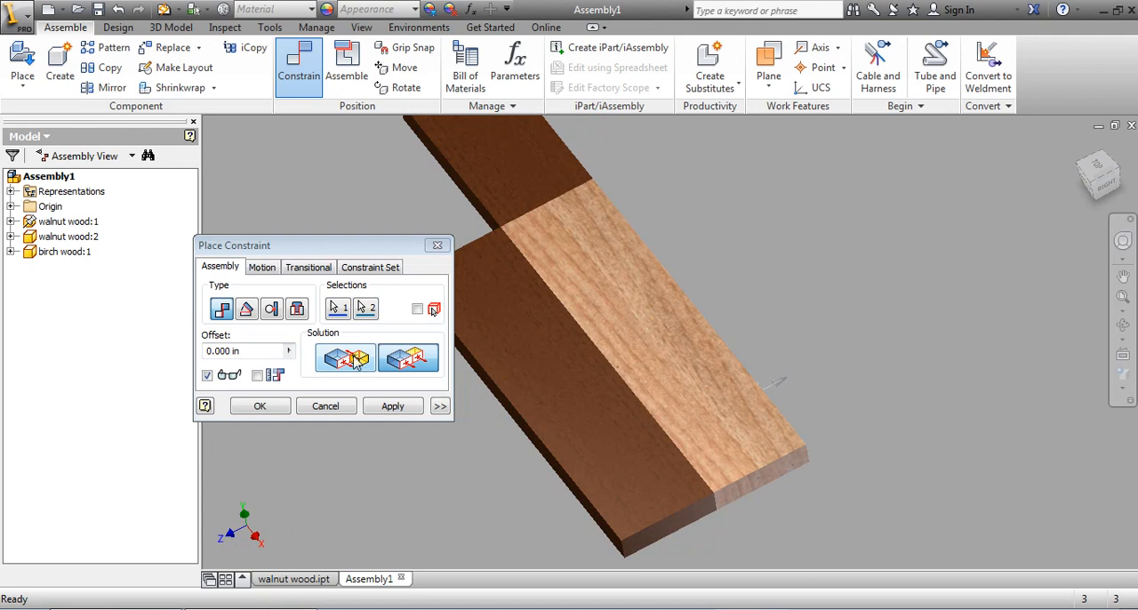
click(356, 360)
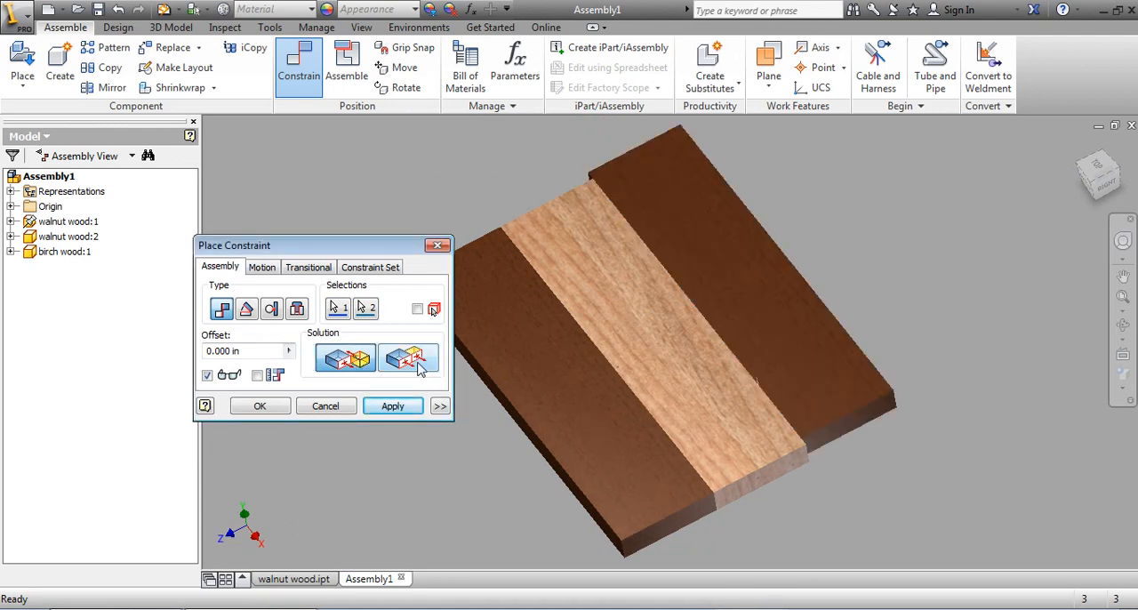
click(392, 405)
Step: Constrain the second walnut board's end face flush with the adjacent end face of the birch board
scroll(820, 459, down, 3)
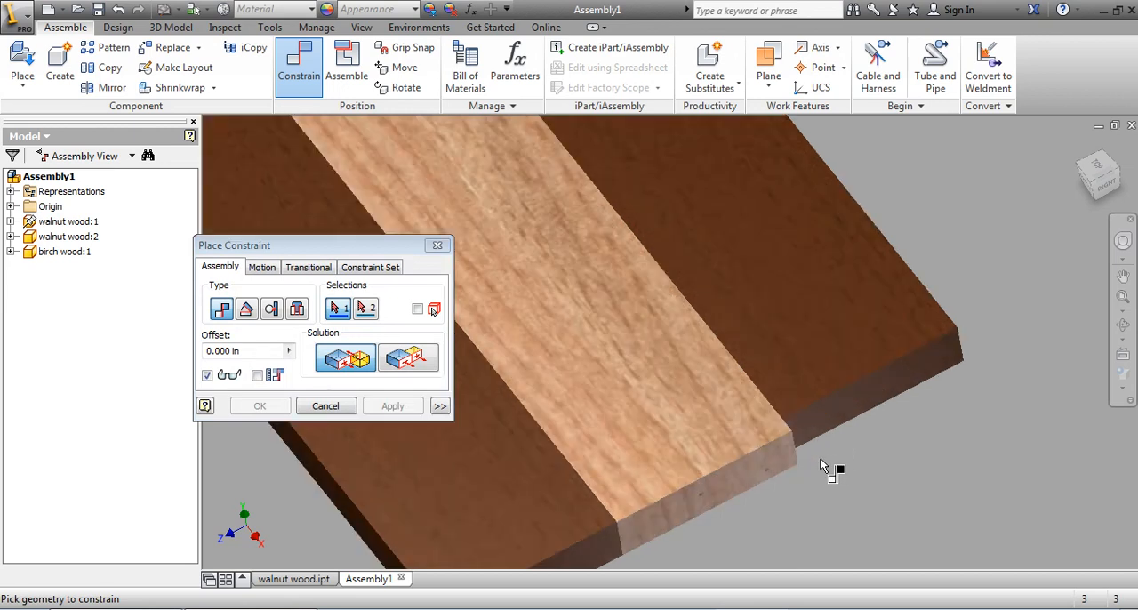
click(818, 429)
click(745, 473)
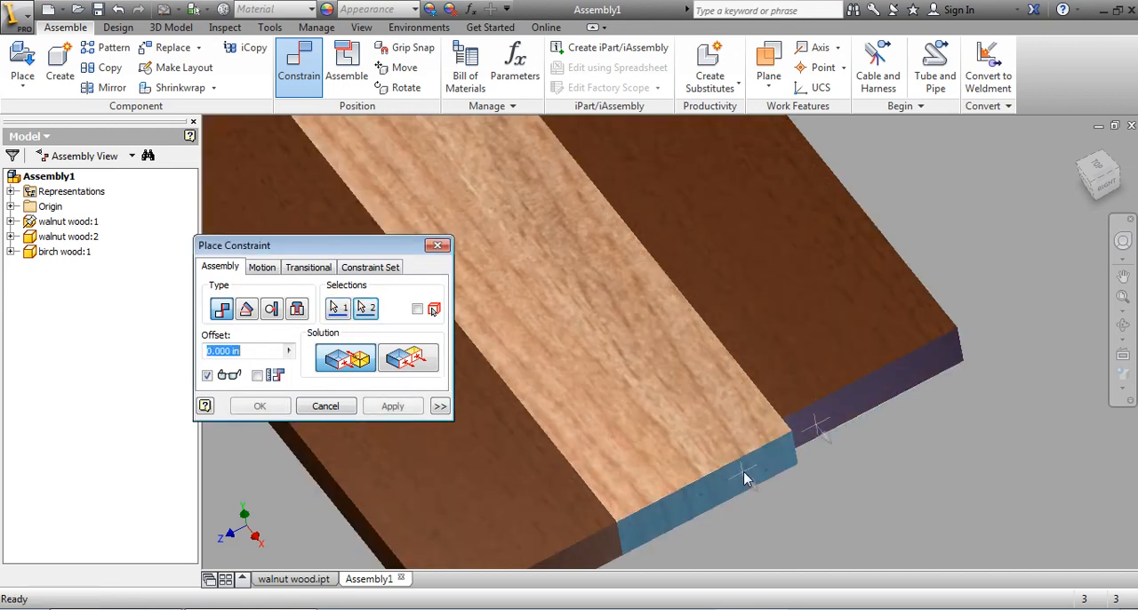
click(402, 365)
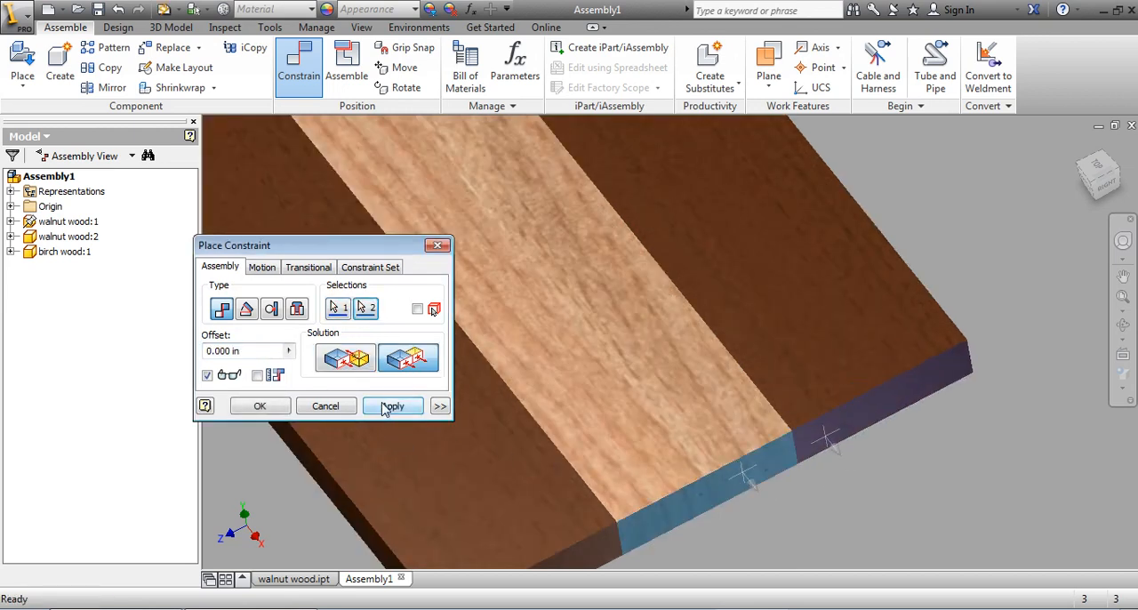
click(389, 406)
scroll(508, 471, up, 5)
scroll(581, 503, up, 2)
key(F4)
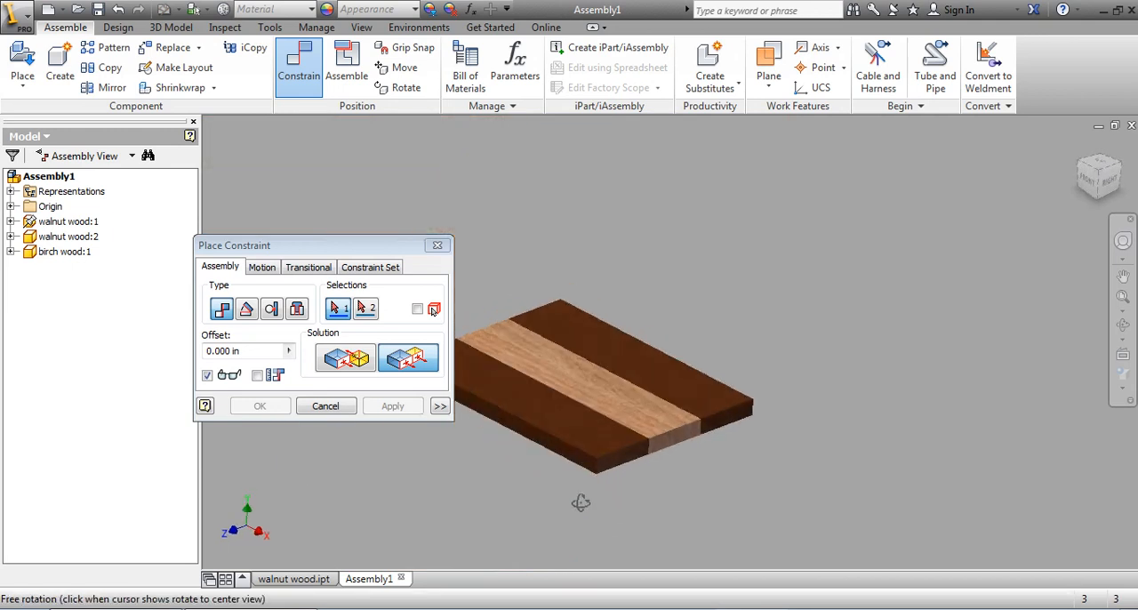
shift+middle_drag(580, 502, 608, 493)
middle_drag(579, 434, 689, 430)
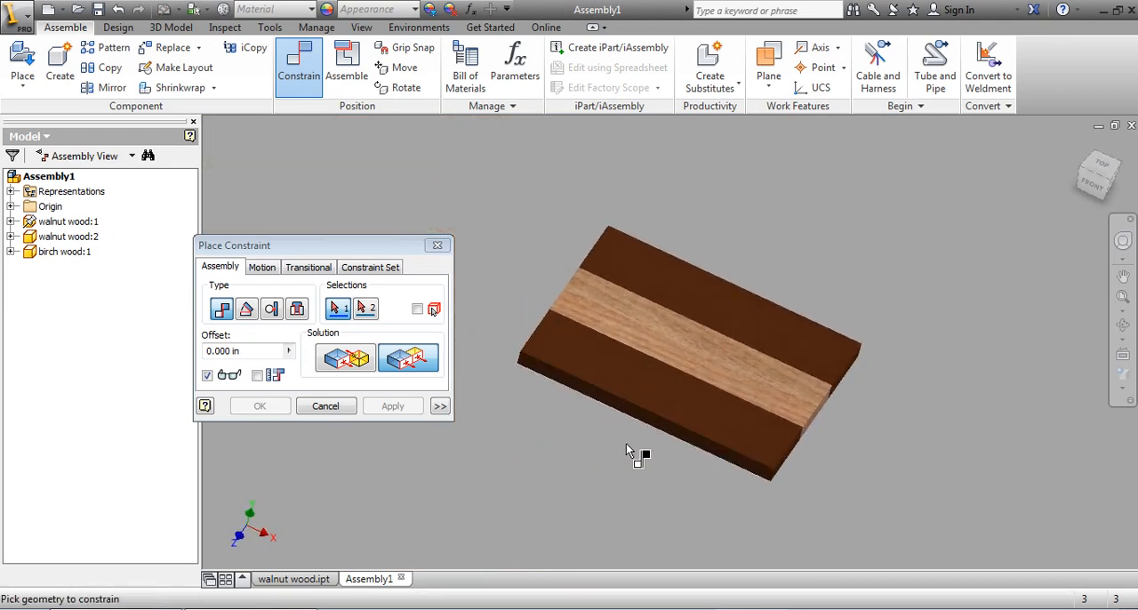